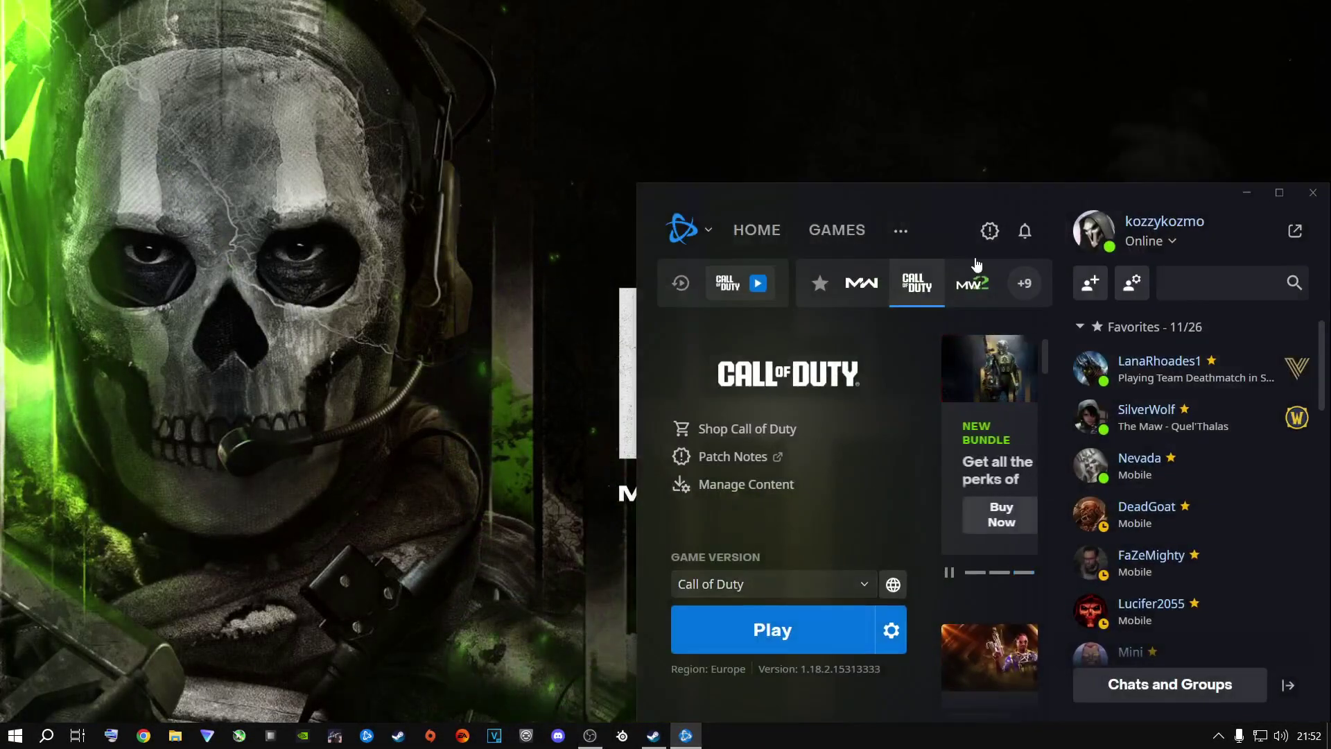
Show the installation folder of Call of Duty in File Explorer from the game's options
double_click(974, 202)
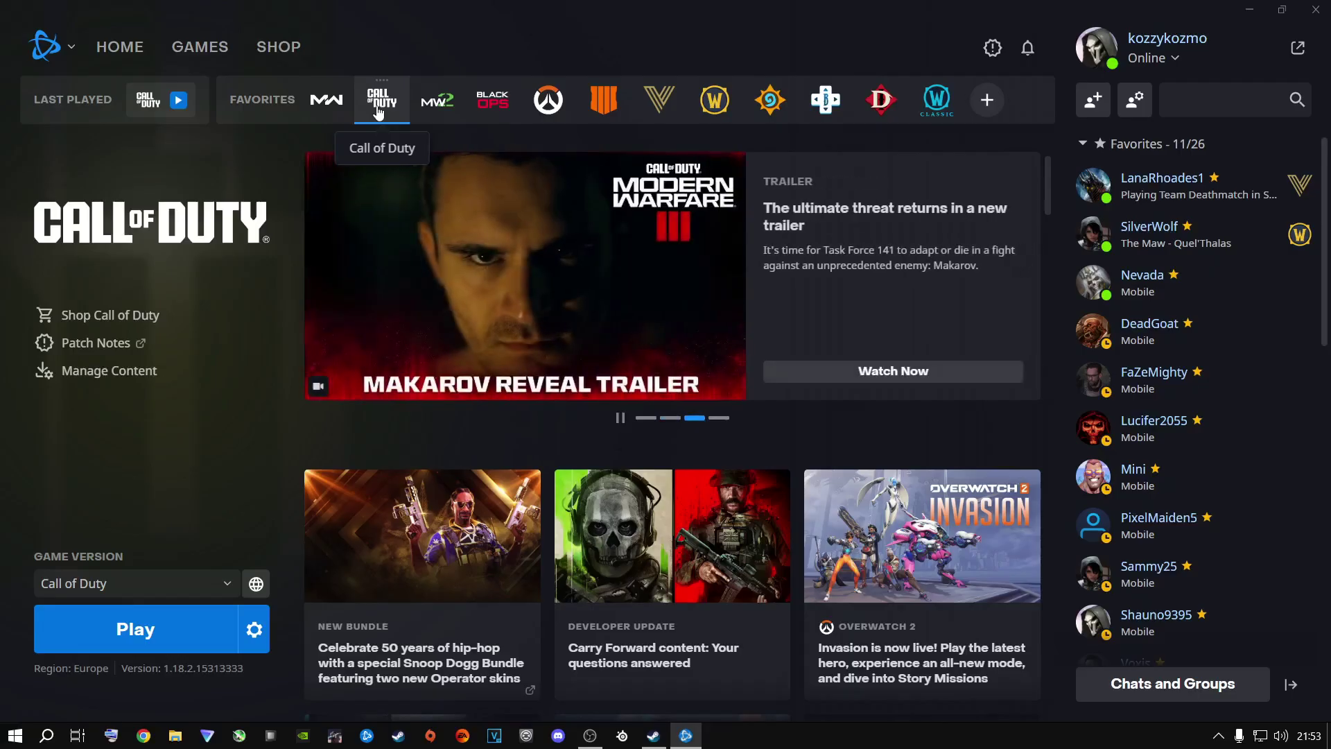
left_click(377, 111)
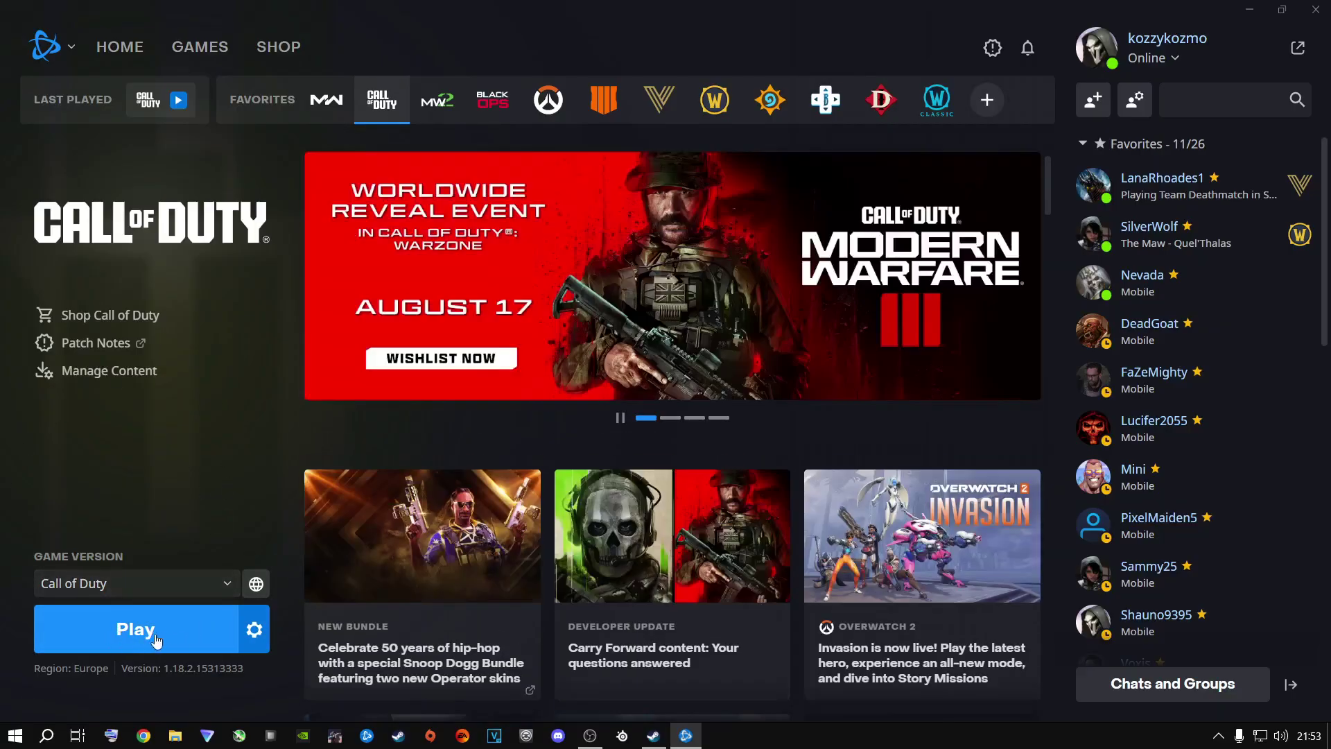
left_click(255, 630)
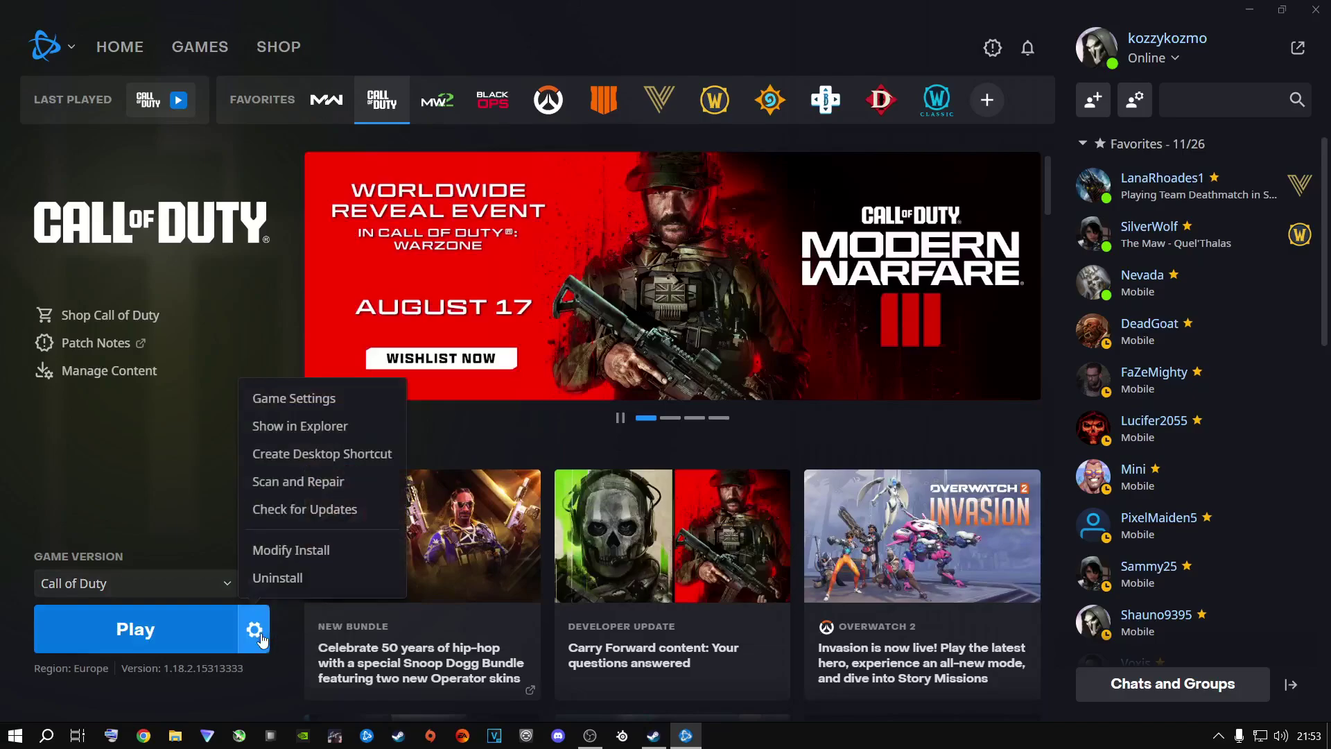
left_click(264, 426)
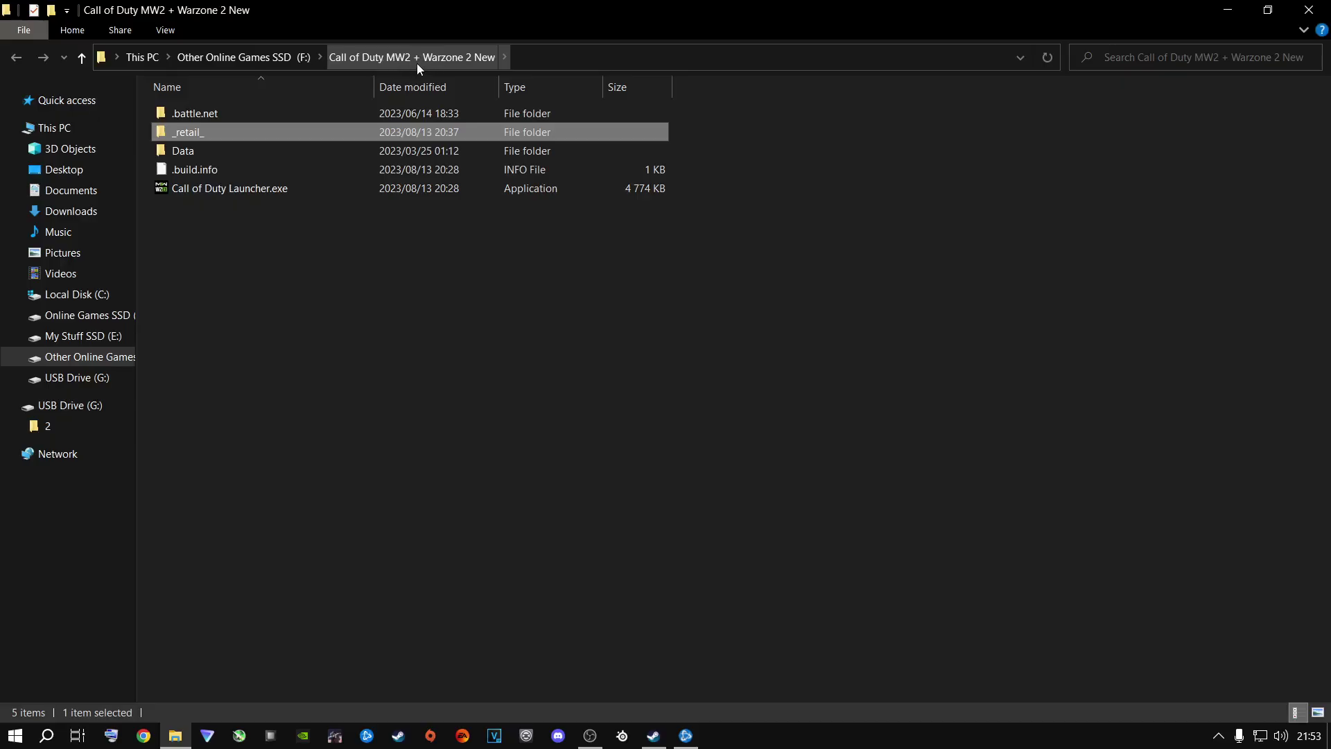
Rename the Call of Duty game folder on the F: drive to "Call Of Duty Warzone 2 & MW2"
left_click(267, 59)
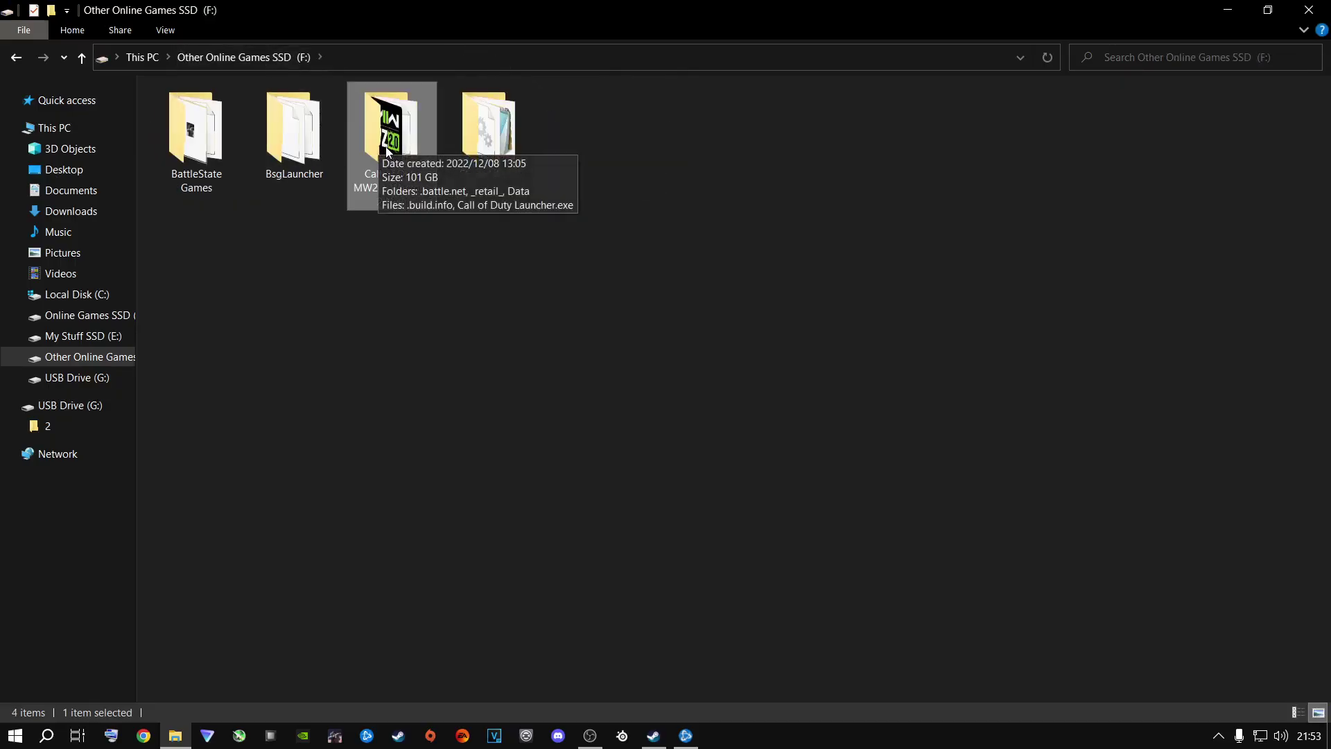
right_click(386, 160)
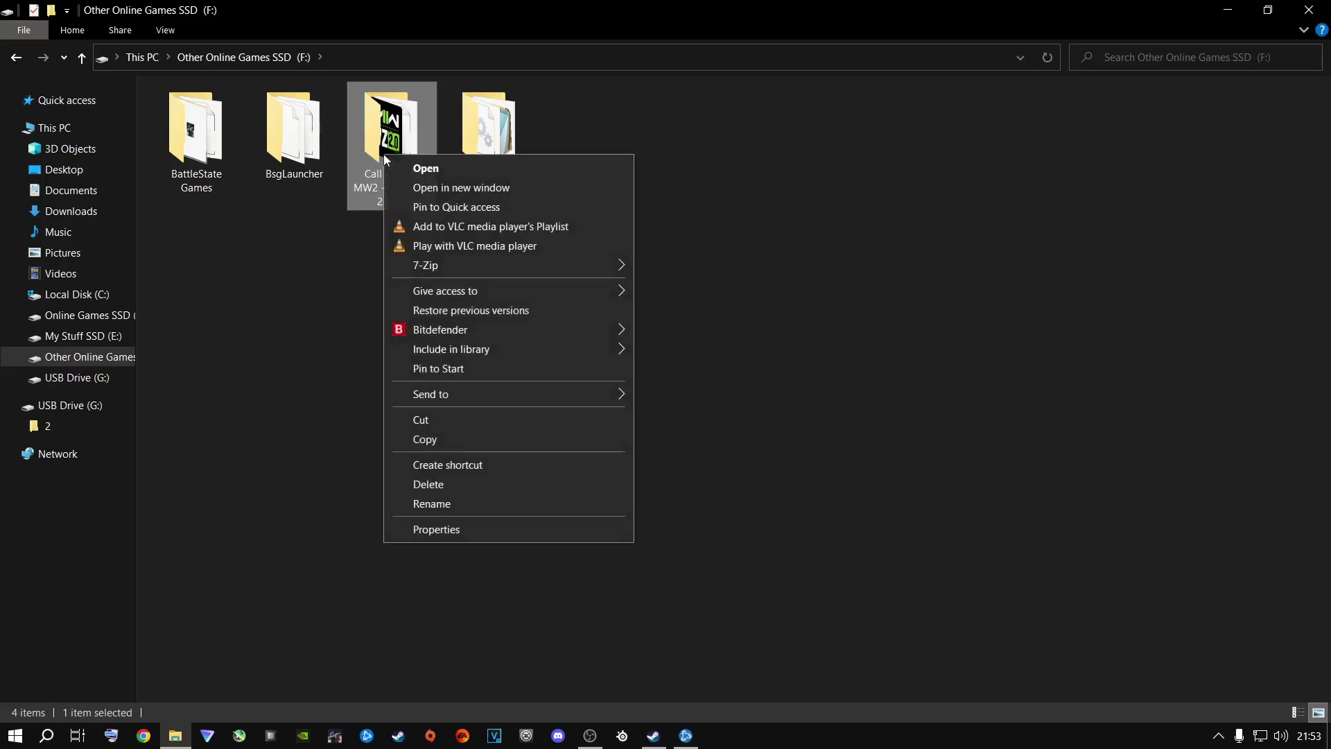
left_click(467, 499)
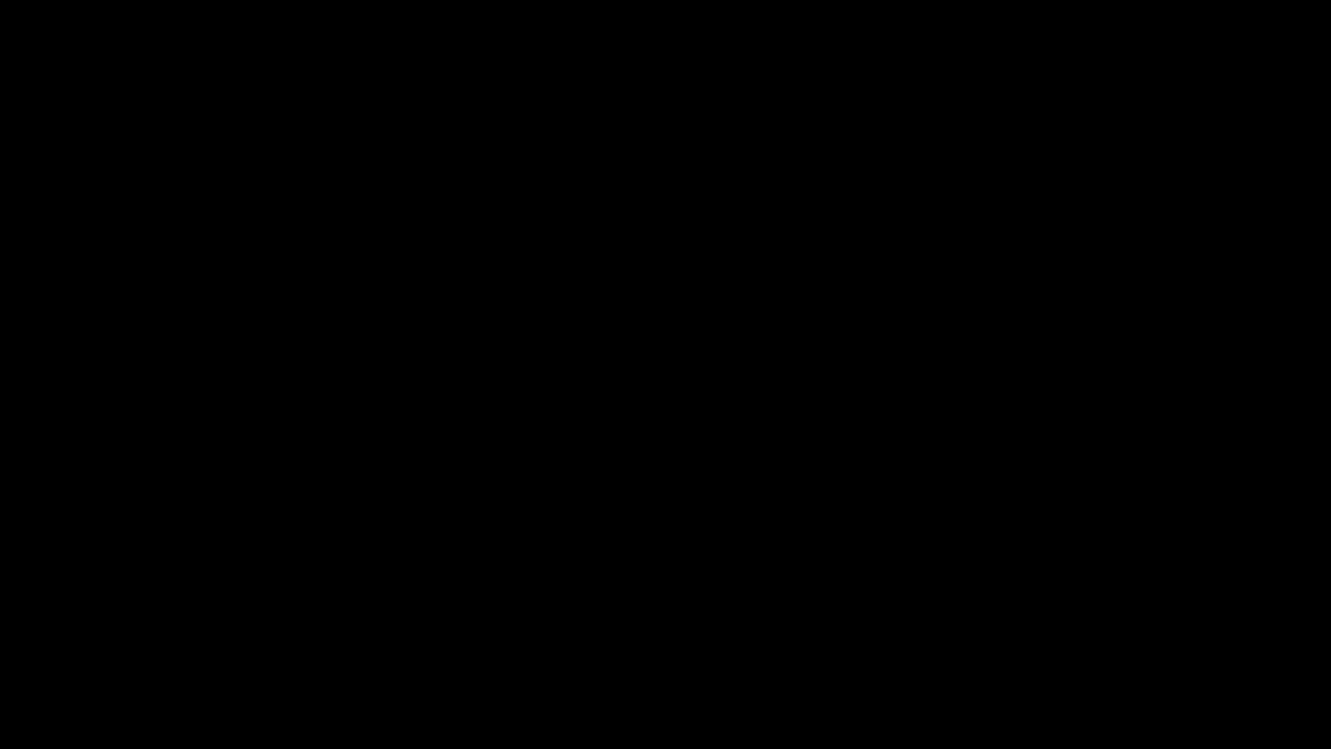
key("ctrl+v")
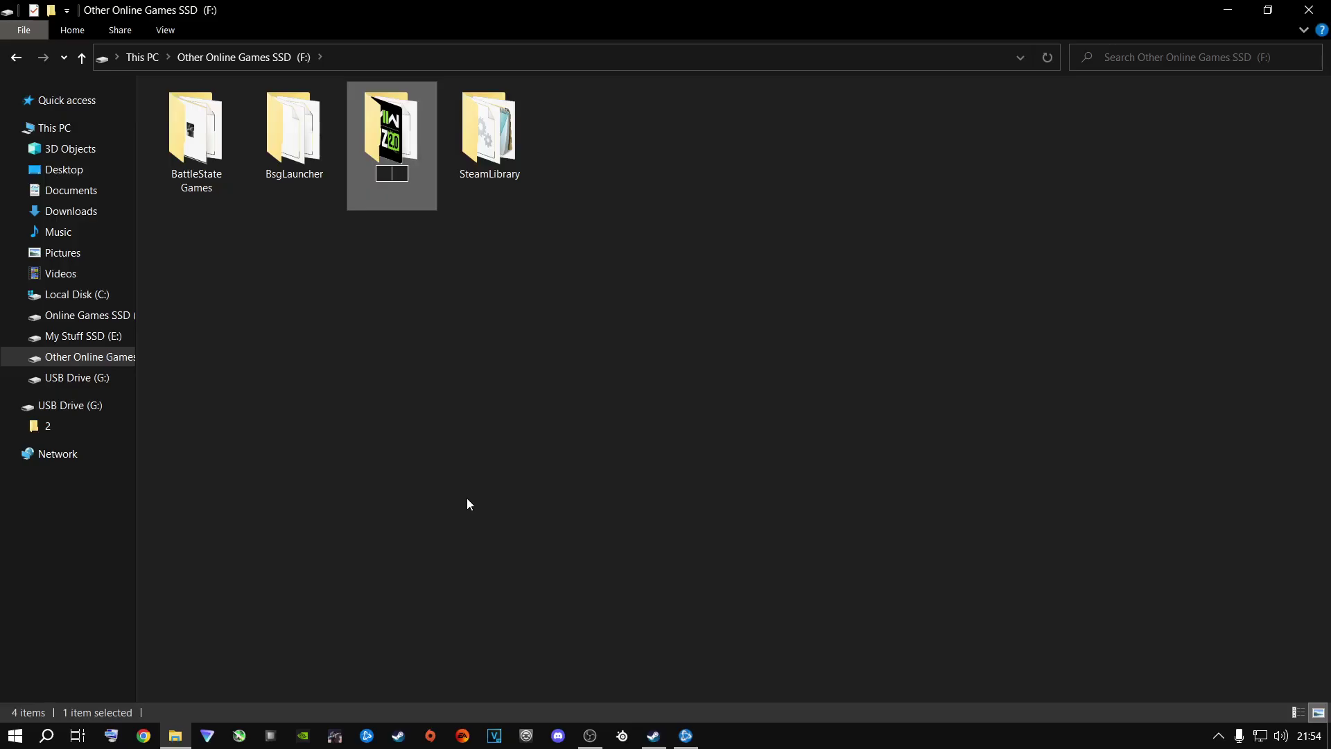
type("Call Of Duty Warzone 2 &")
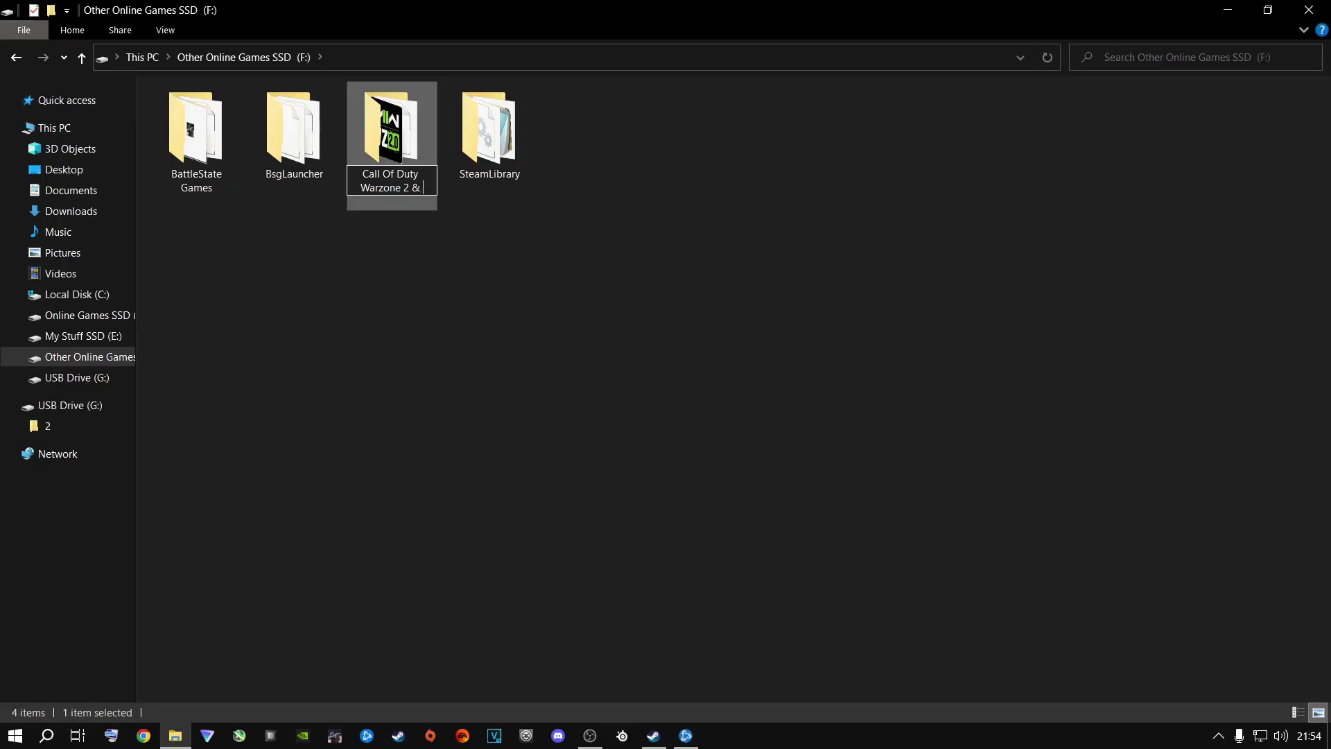
type(" MW2")
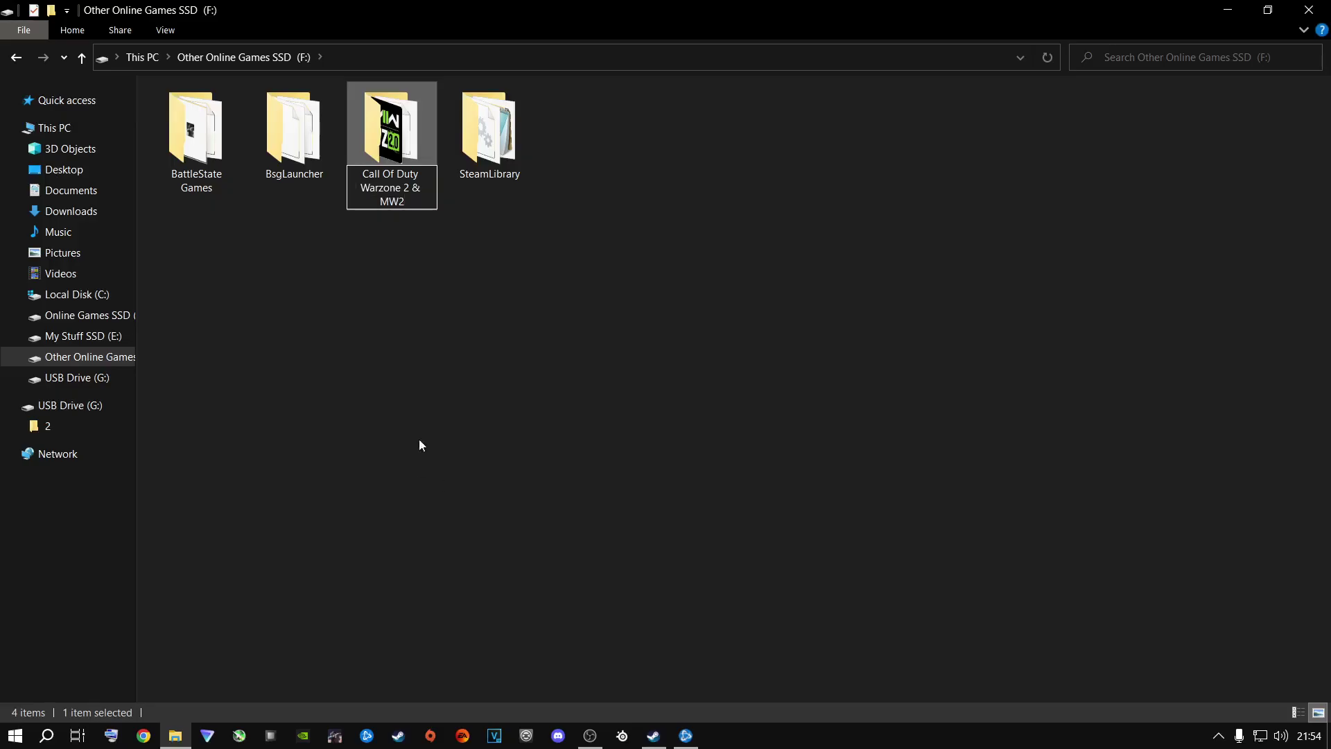
left_click(451, 370)
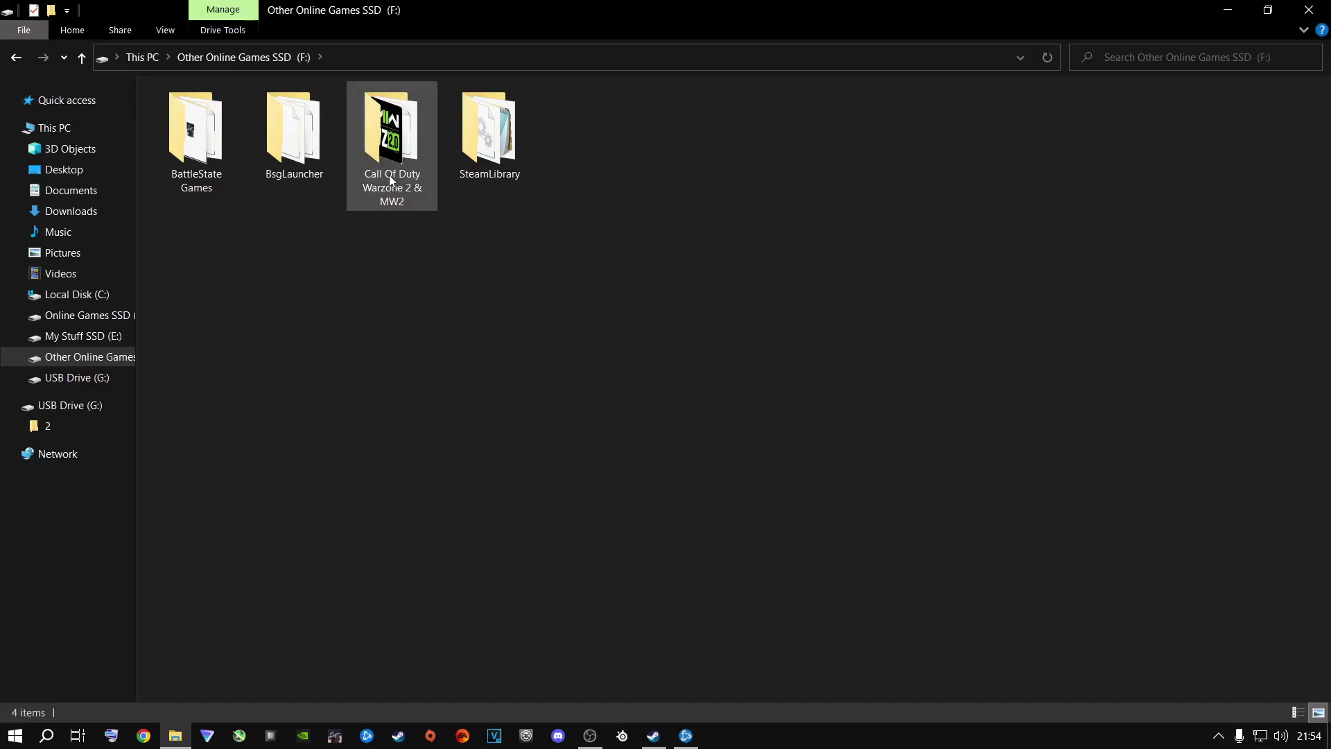
Close the folder window, then exit Battle.net completely and restart it in a maximized window
mouse_move(390, 178)
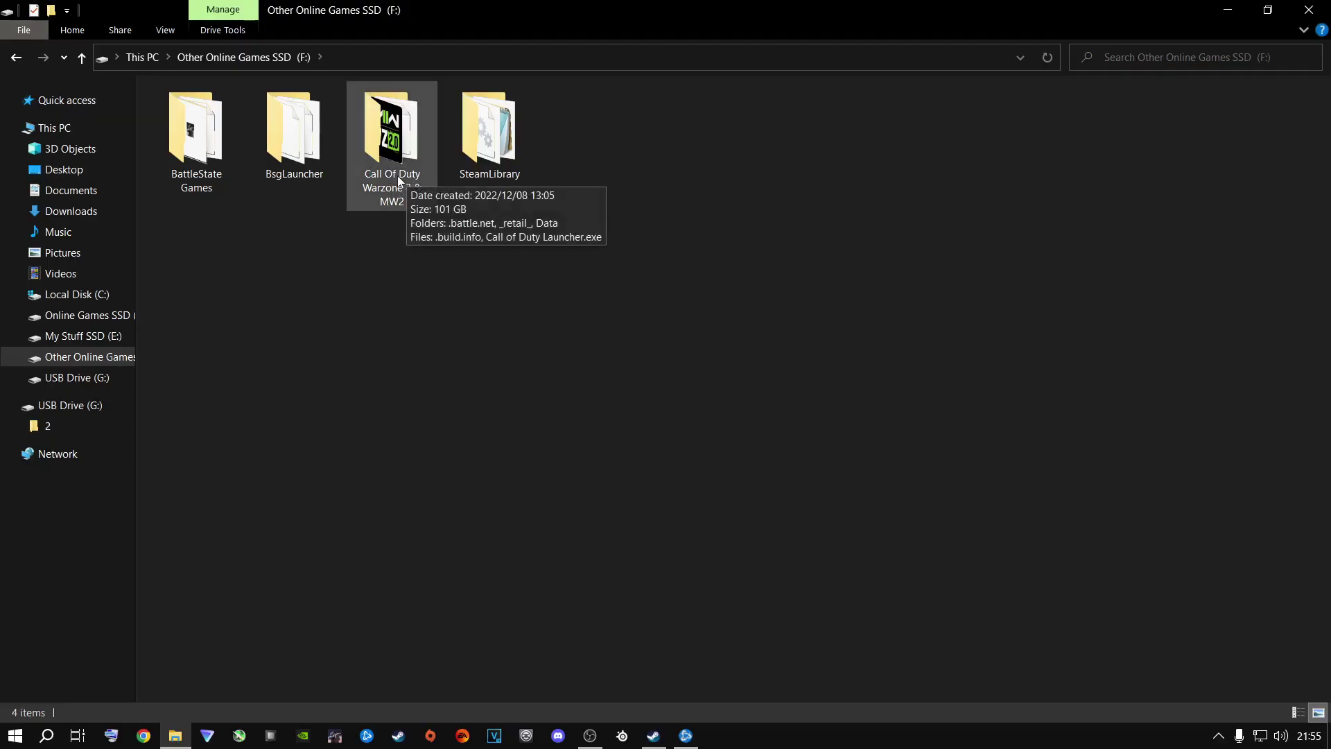
left_click(1308, 10)
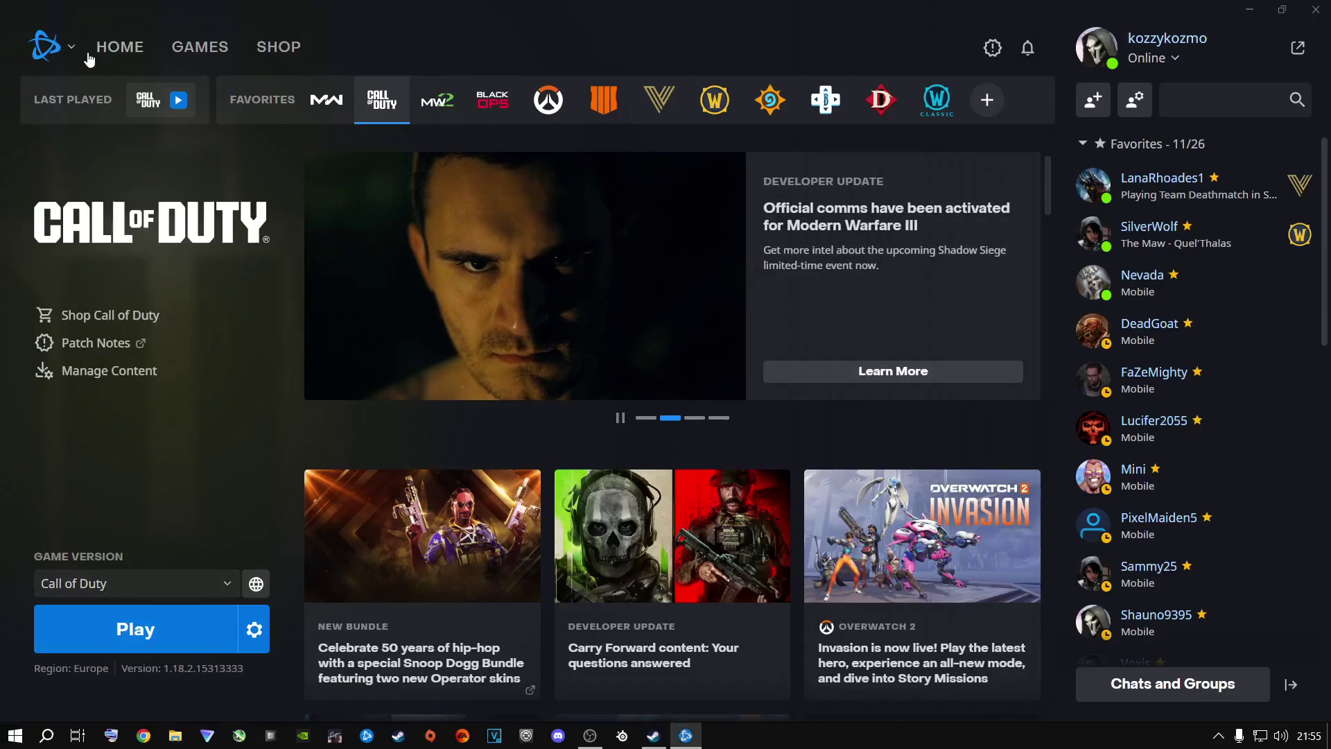
left_click(42, 49)
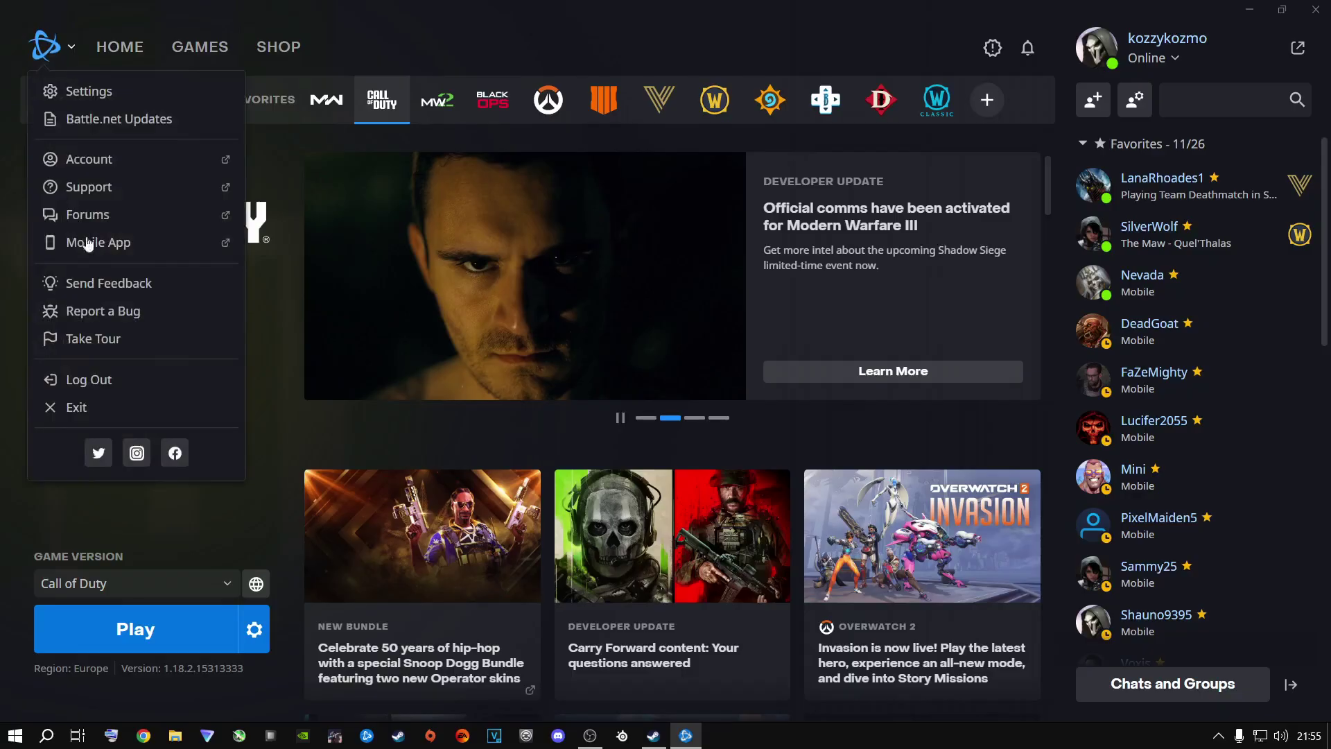
left_click(108, 409)
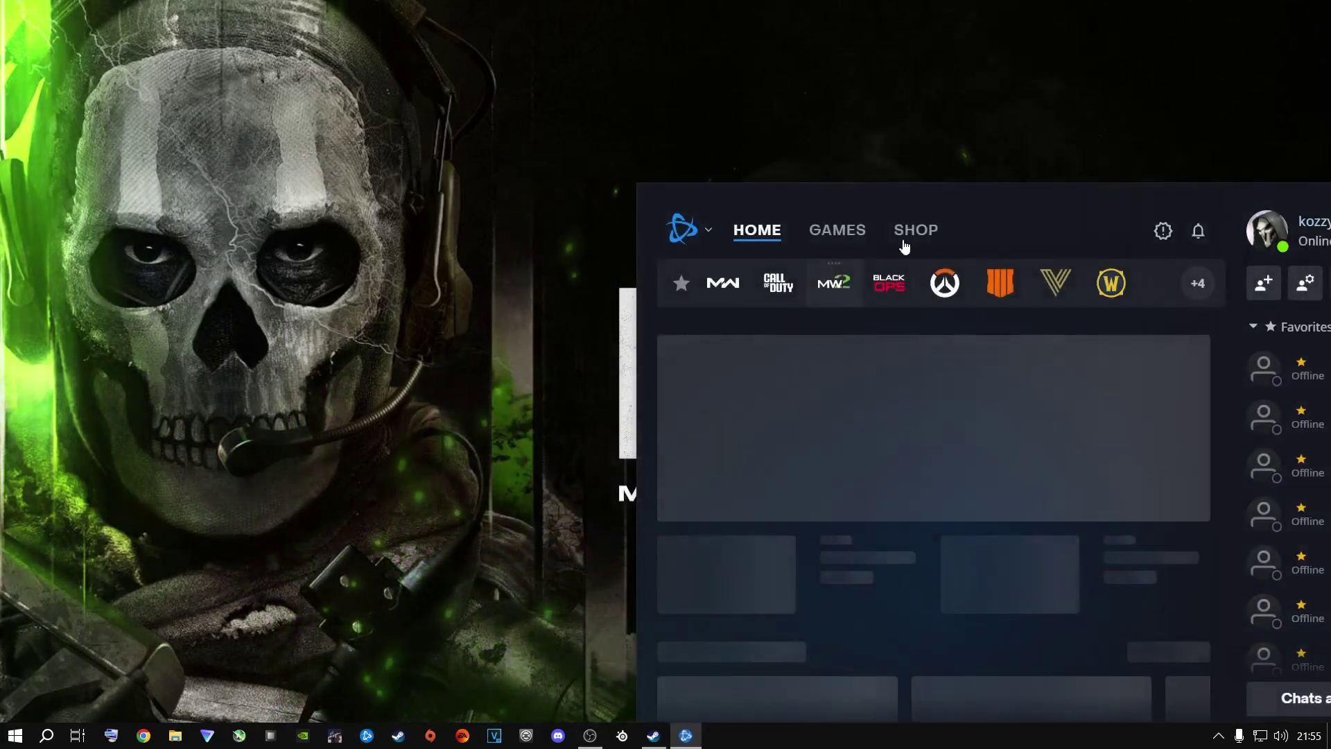
left_click_drag(1051, 206, 564, 1)
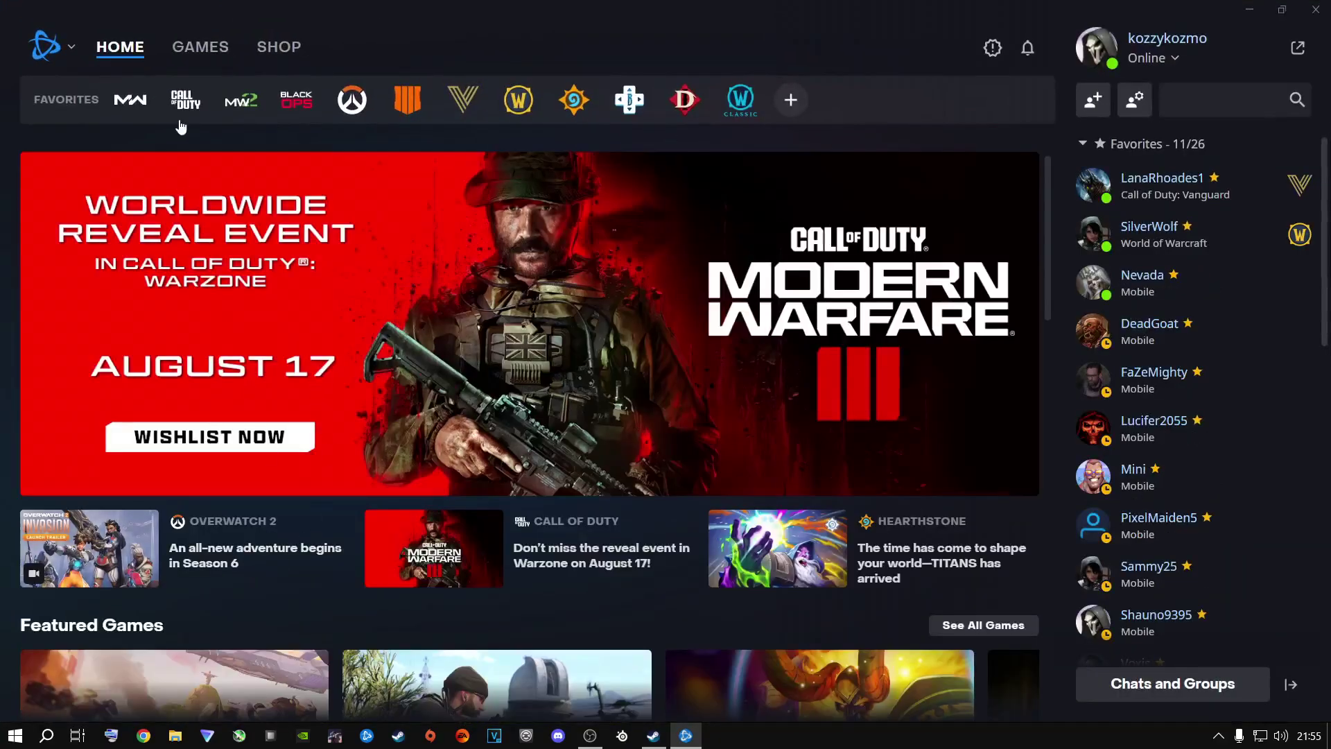
Locate the already installed Call of Duty by choosing the "Call Of Duty Warzone 2 & MW2" folder on the F: drive
left_click(185, 100)
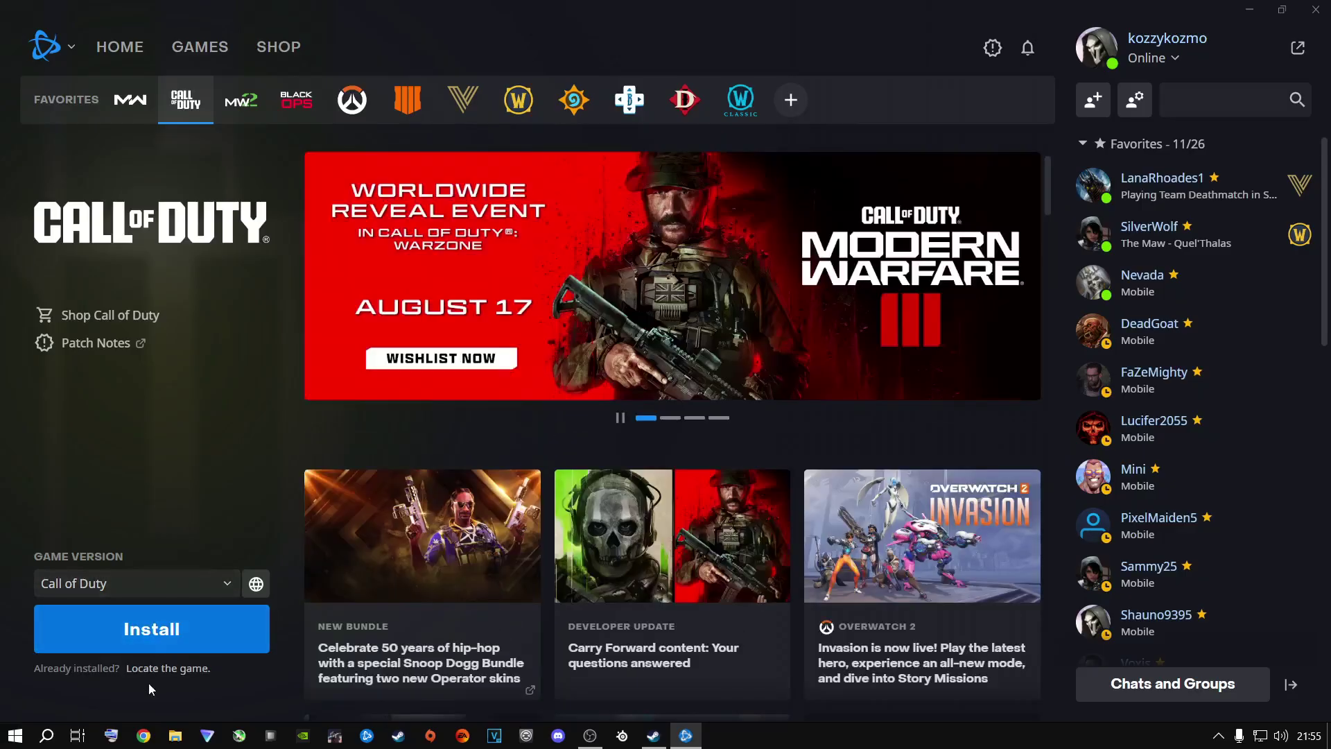
left_click(158, 669)
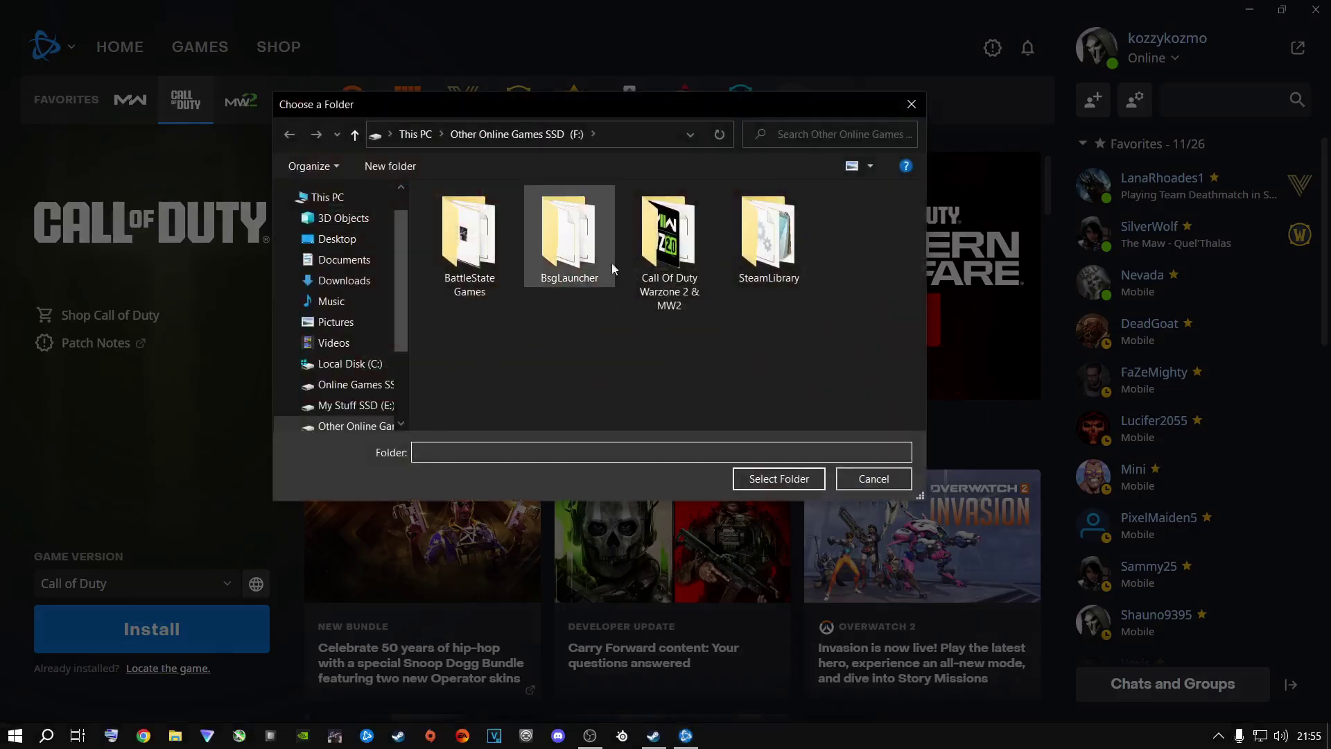
left_click(670, 260)
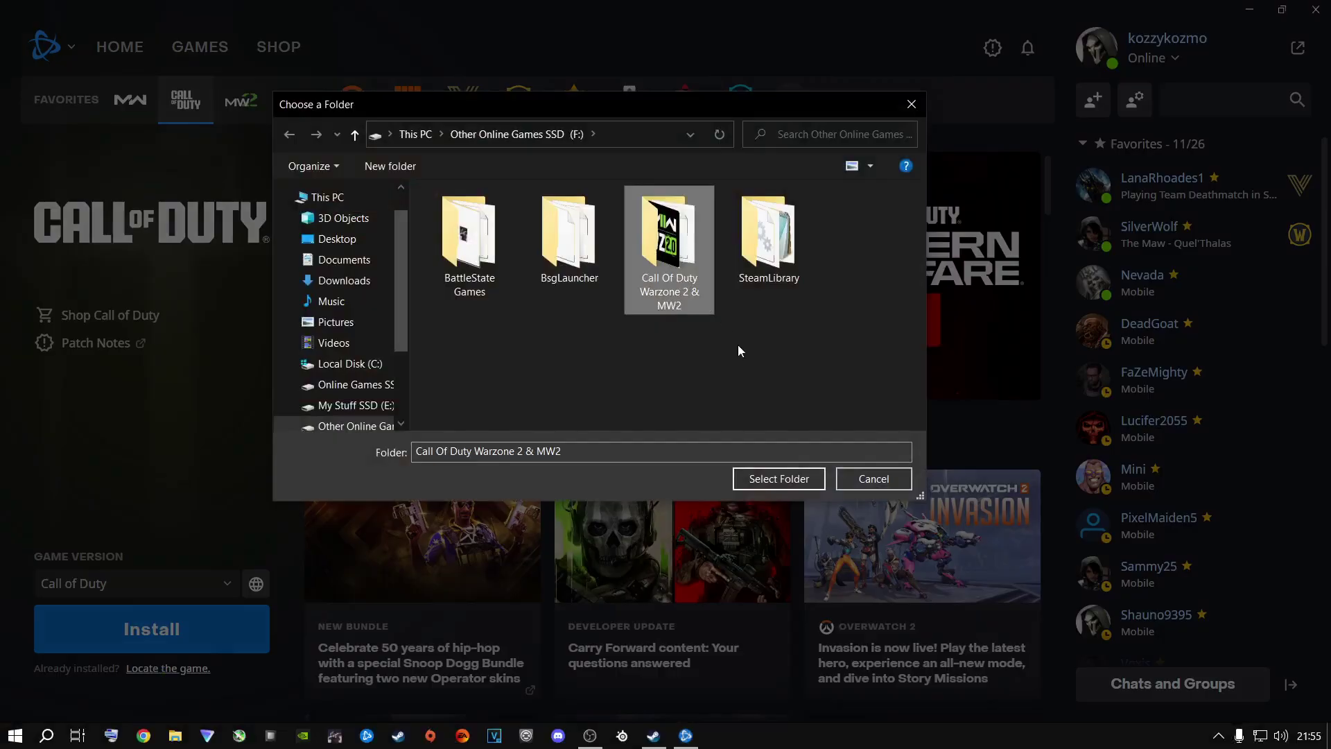
left_click(773, 478)
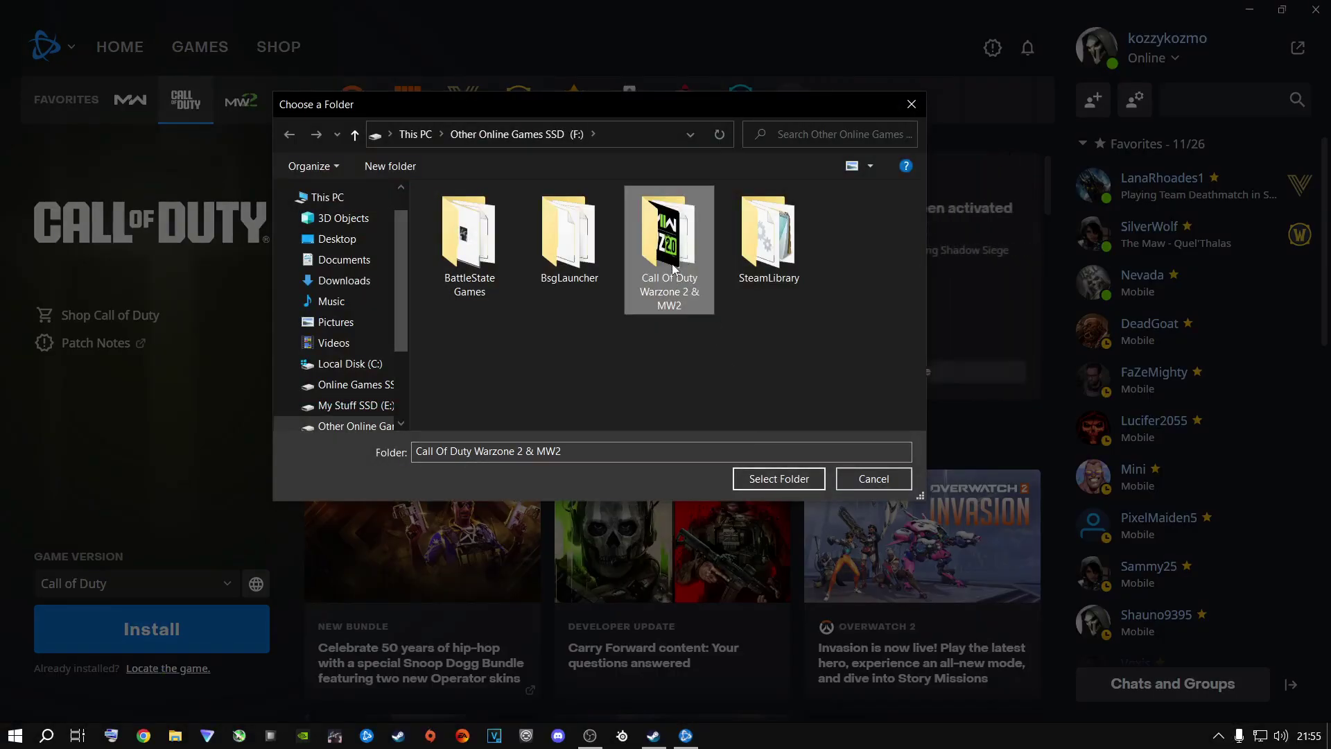
left_click(289, 134)
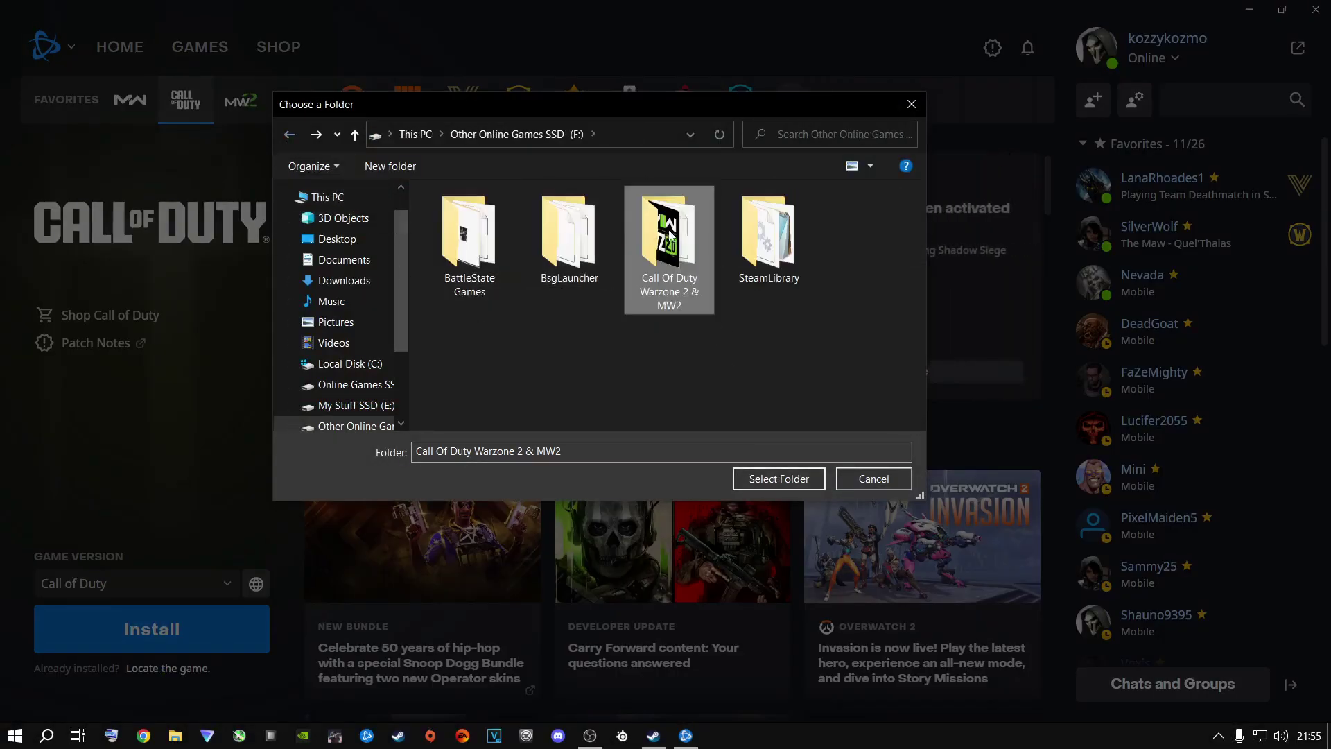
left_click(775, 480)
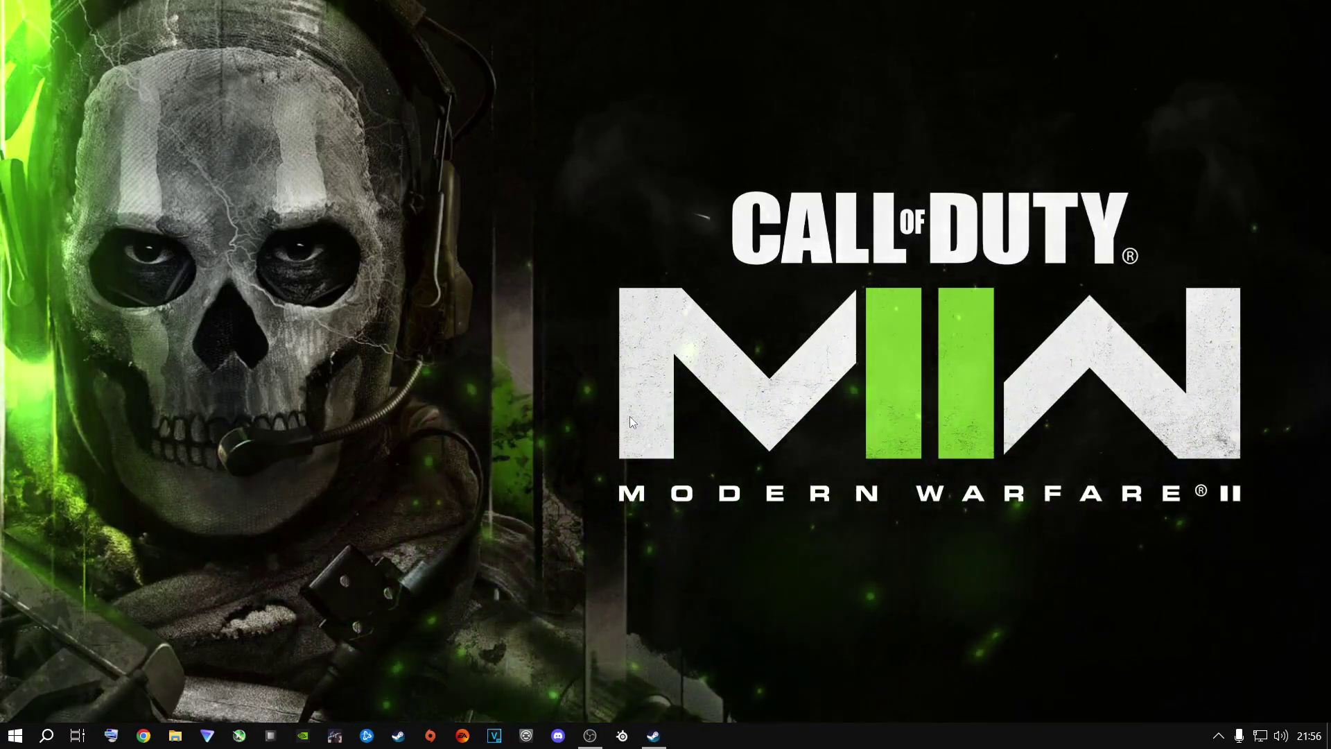
Switch to Steam and browse the local files of Call of Duty in File Explorer
left_click(654, 735)
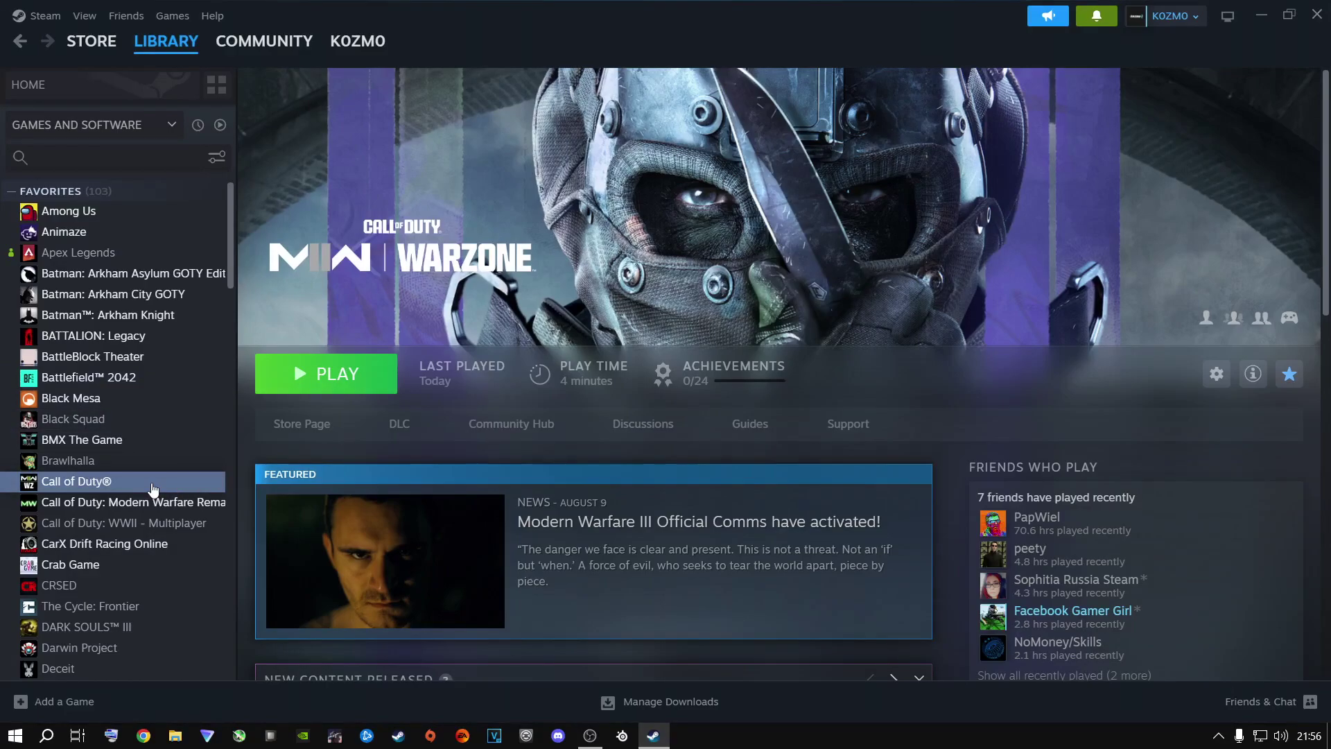
right_click(77, 480)
mouse_move(161, 595)
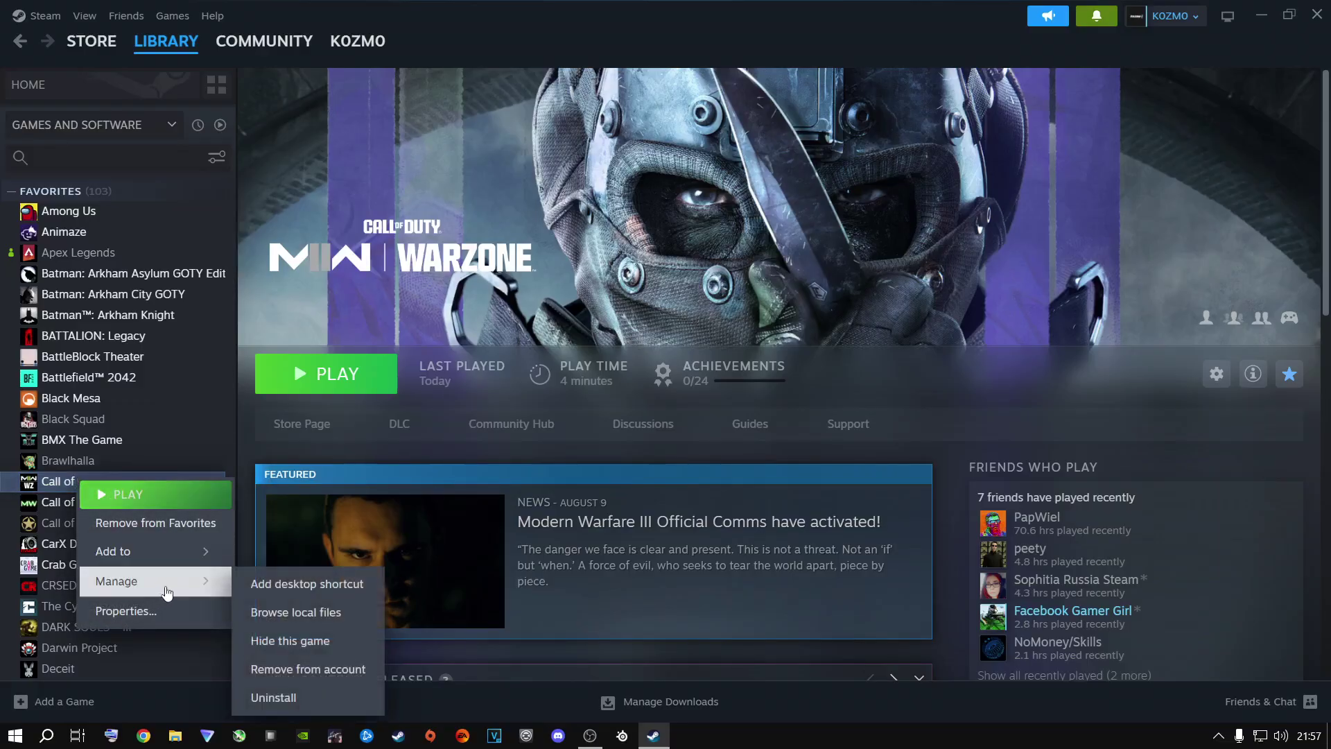
left_click(284, 613)
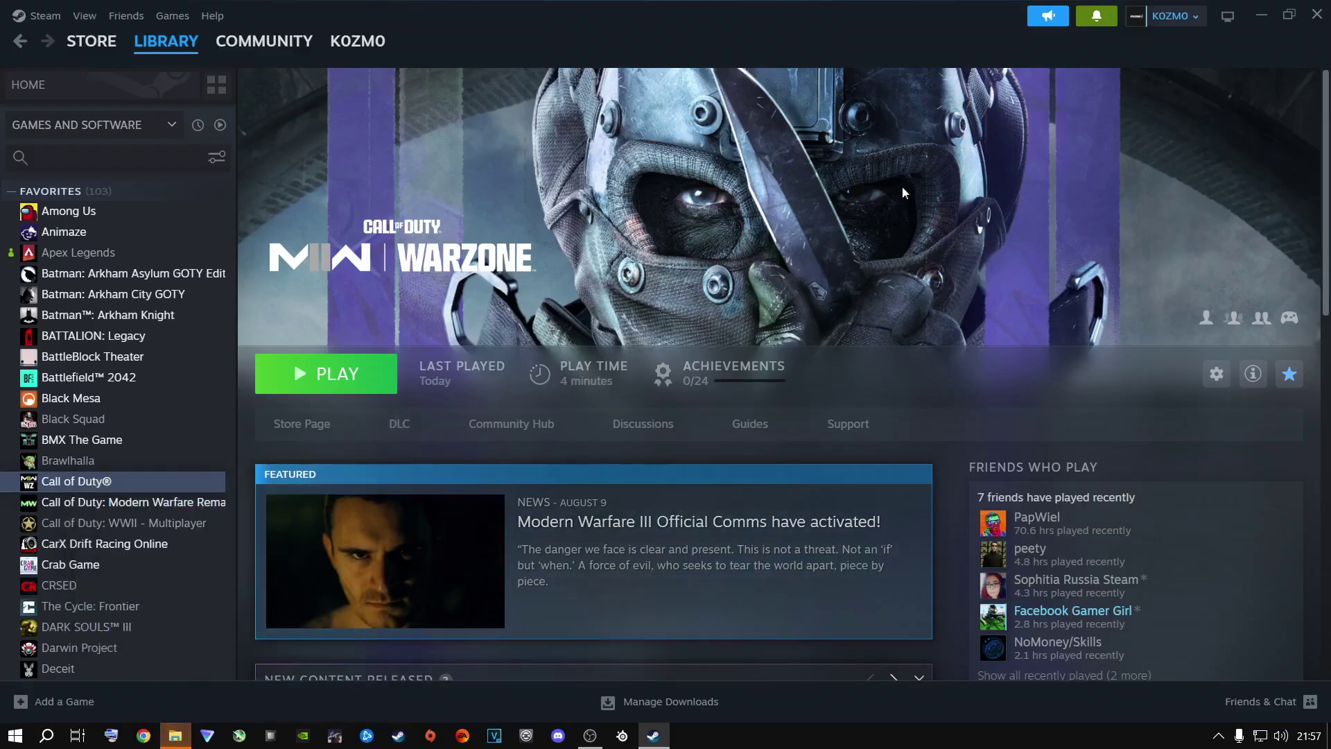
left_click(179, 736)
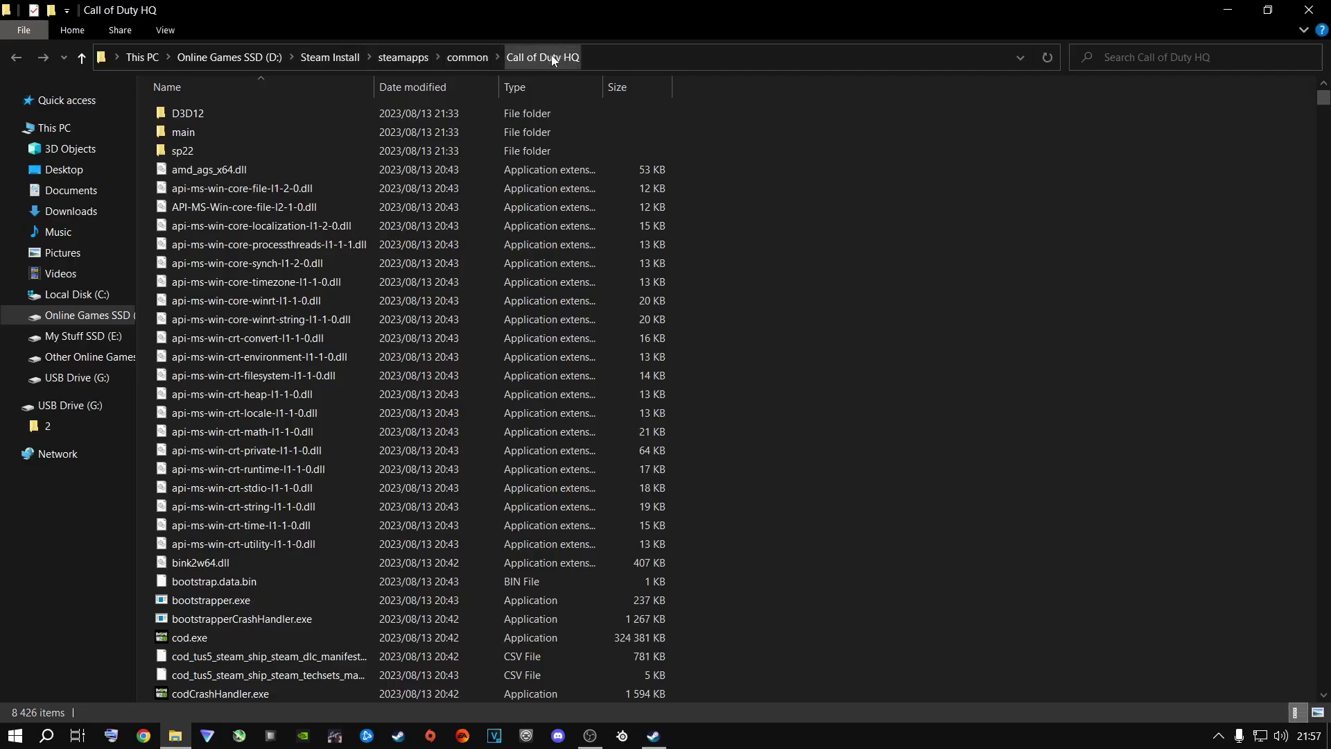
Move the Call of Duty HQ folder from common up into the steamapps folder, and open the common folder
left_click(461, 60)
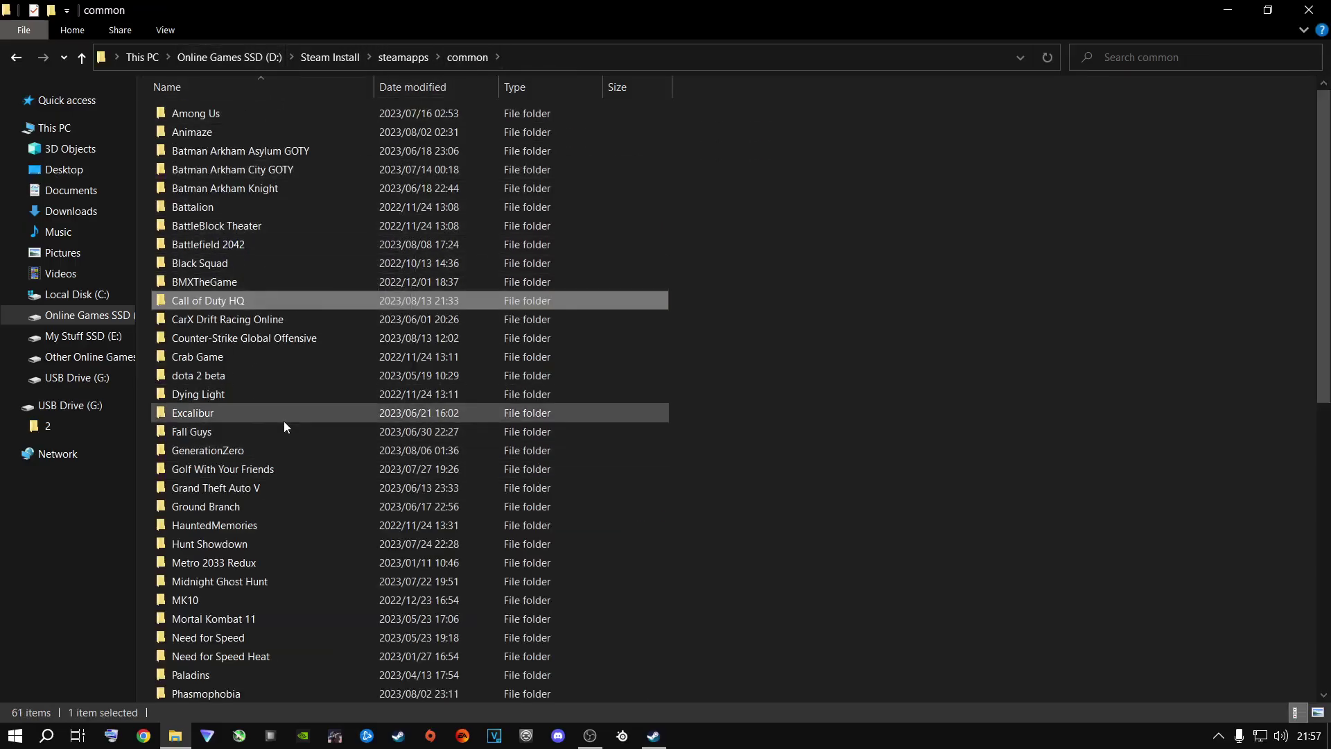
scroll(243, 319, "down", 10)
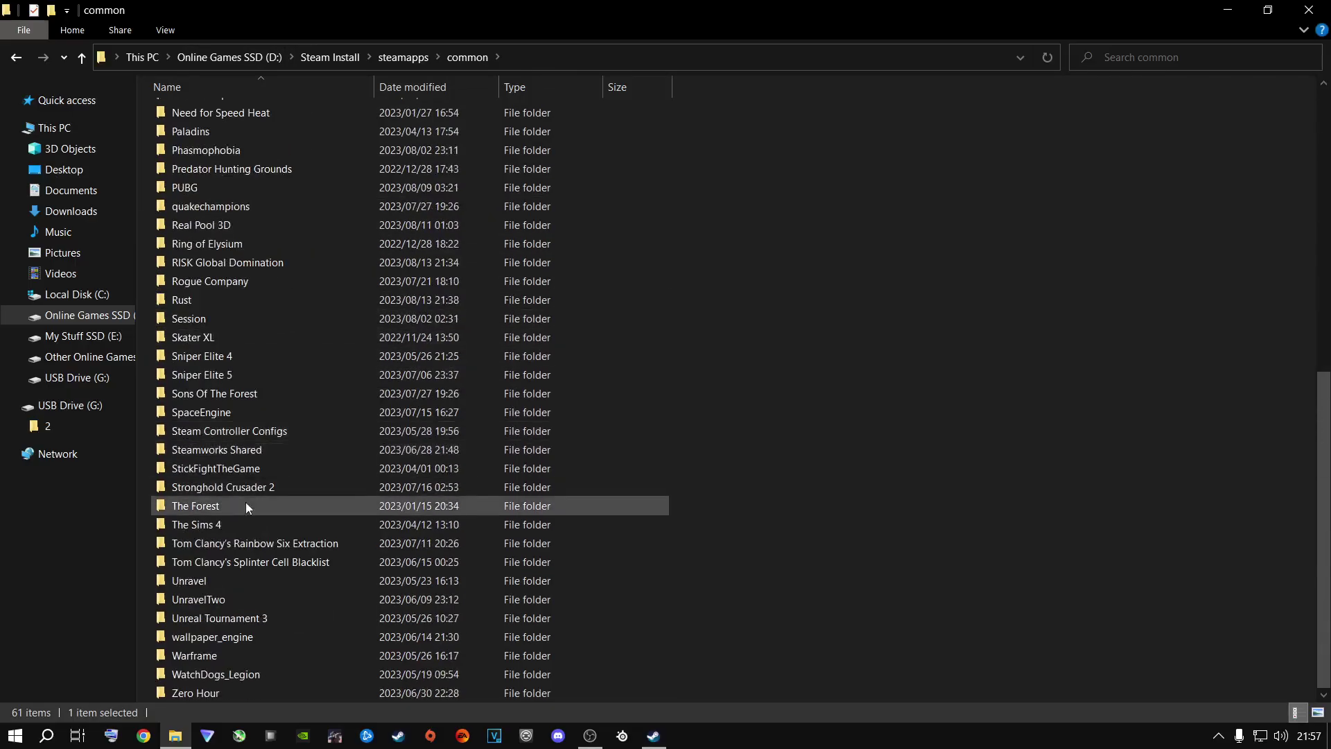
scroll(245, 502, "up", 10)
mouse_move(207, 301)
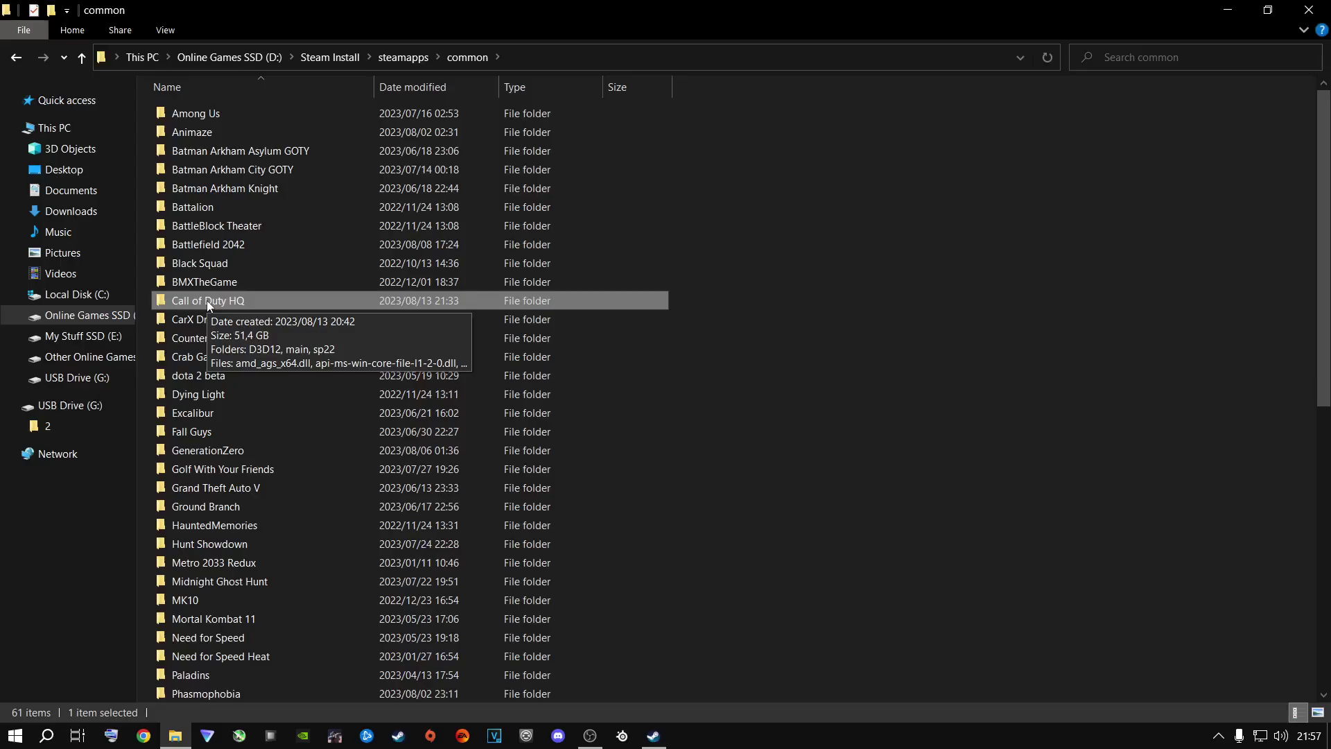
right_click(201, 307)
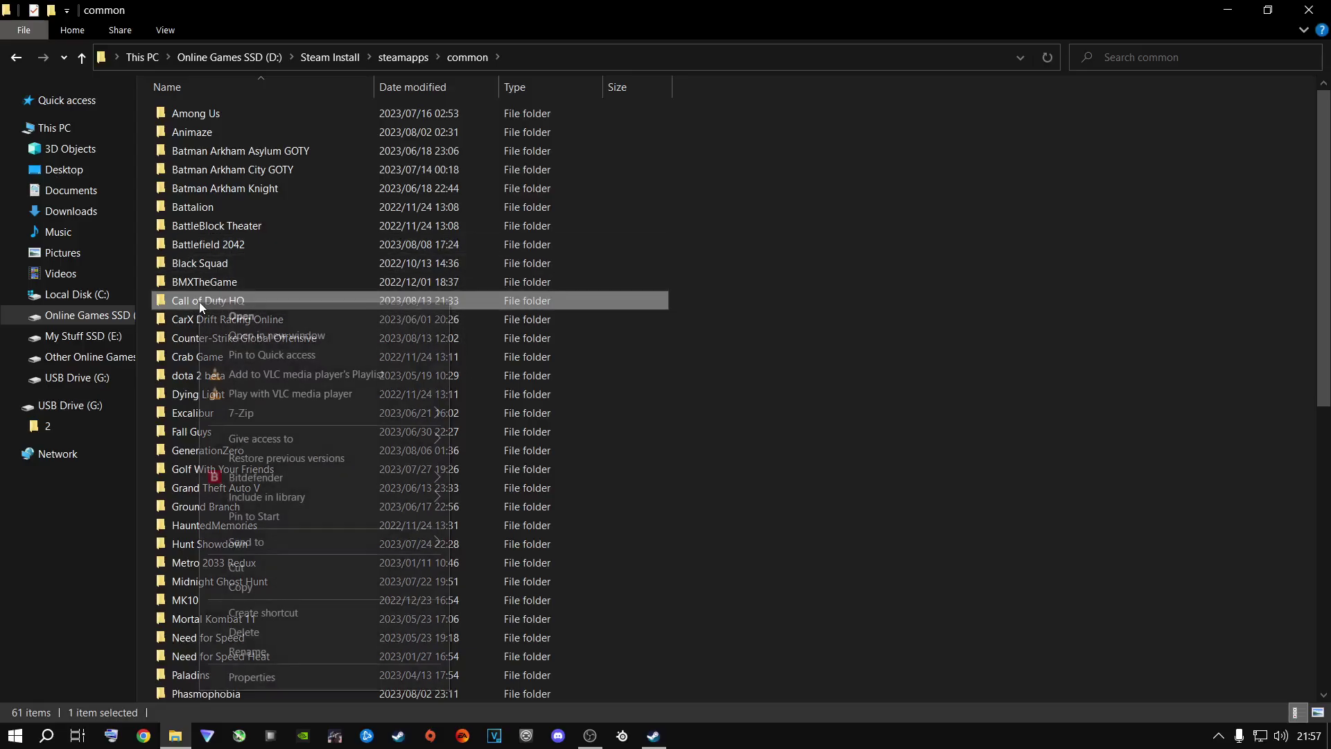
left_click(244, 567)
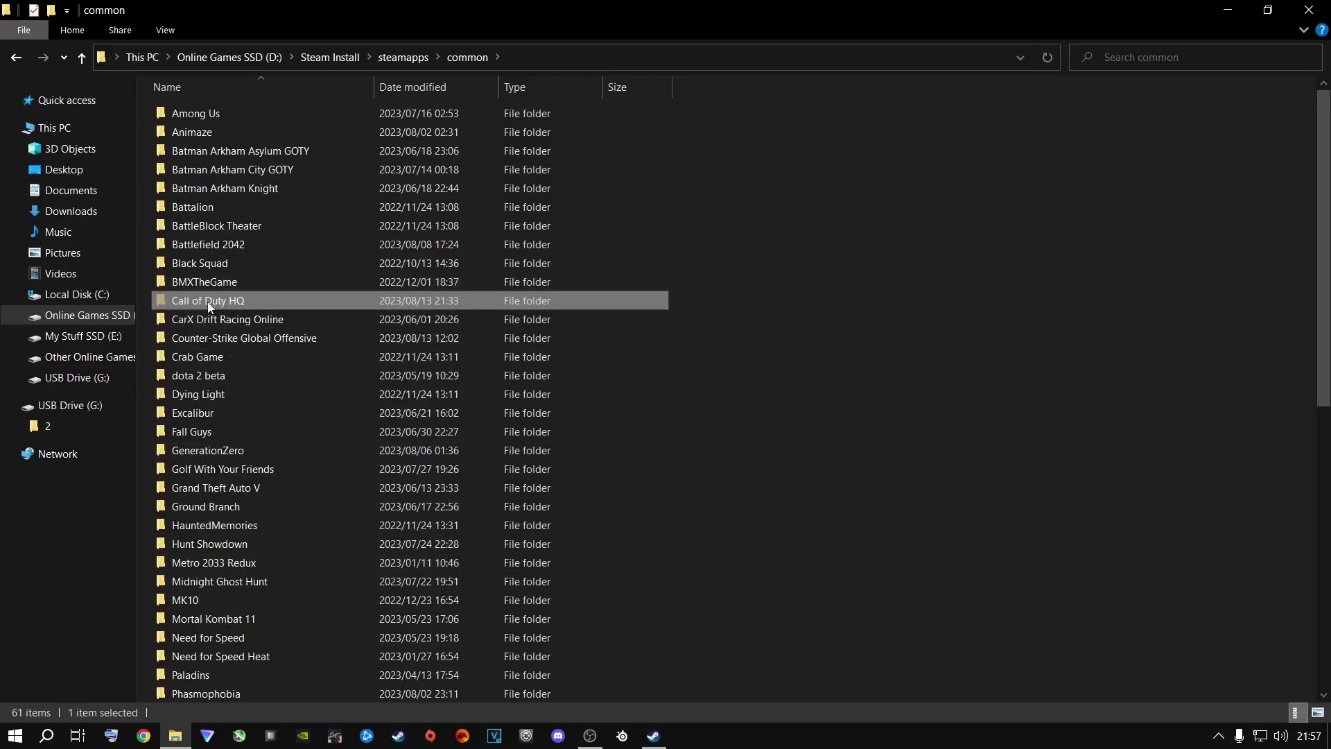
left_click(413, 59)
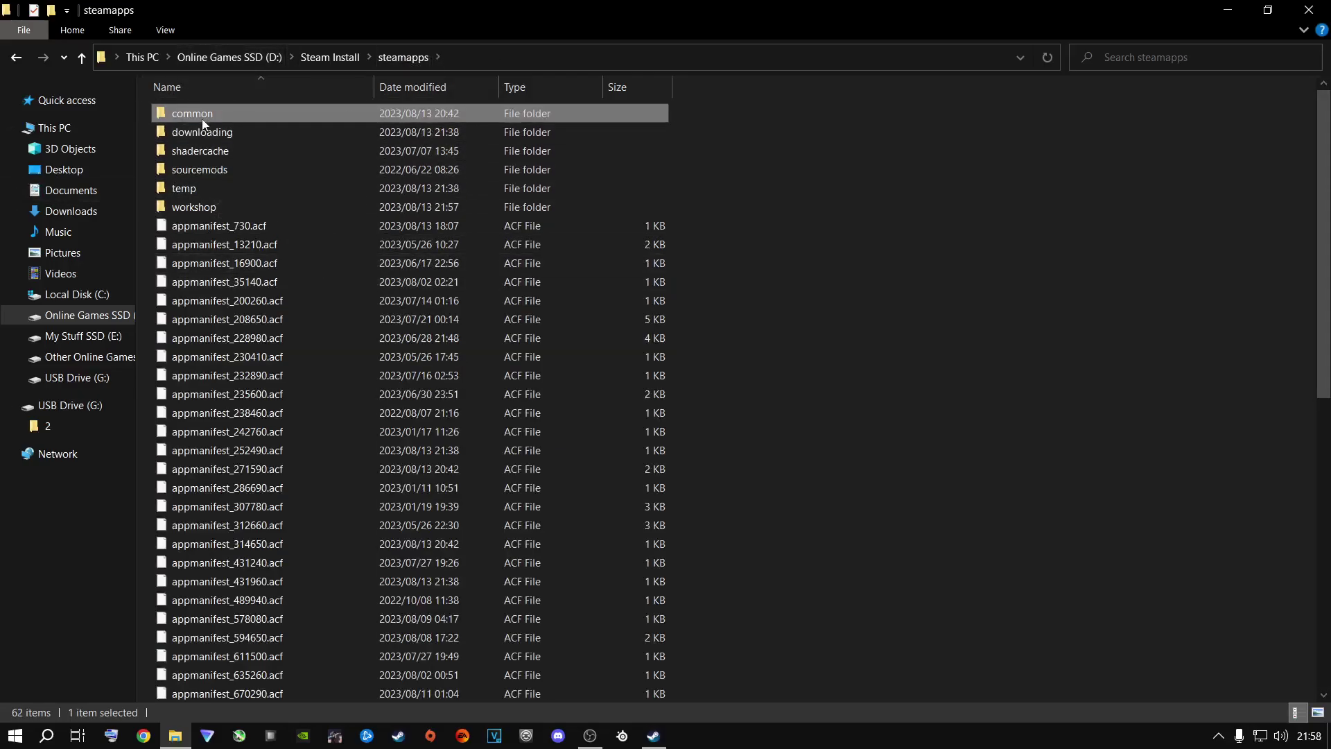
right_click(840, 298)
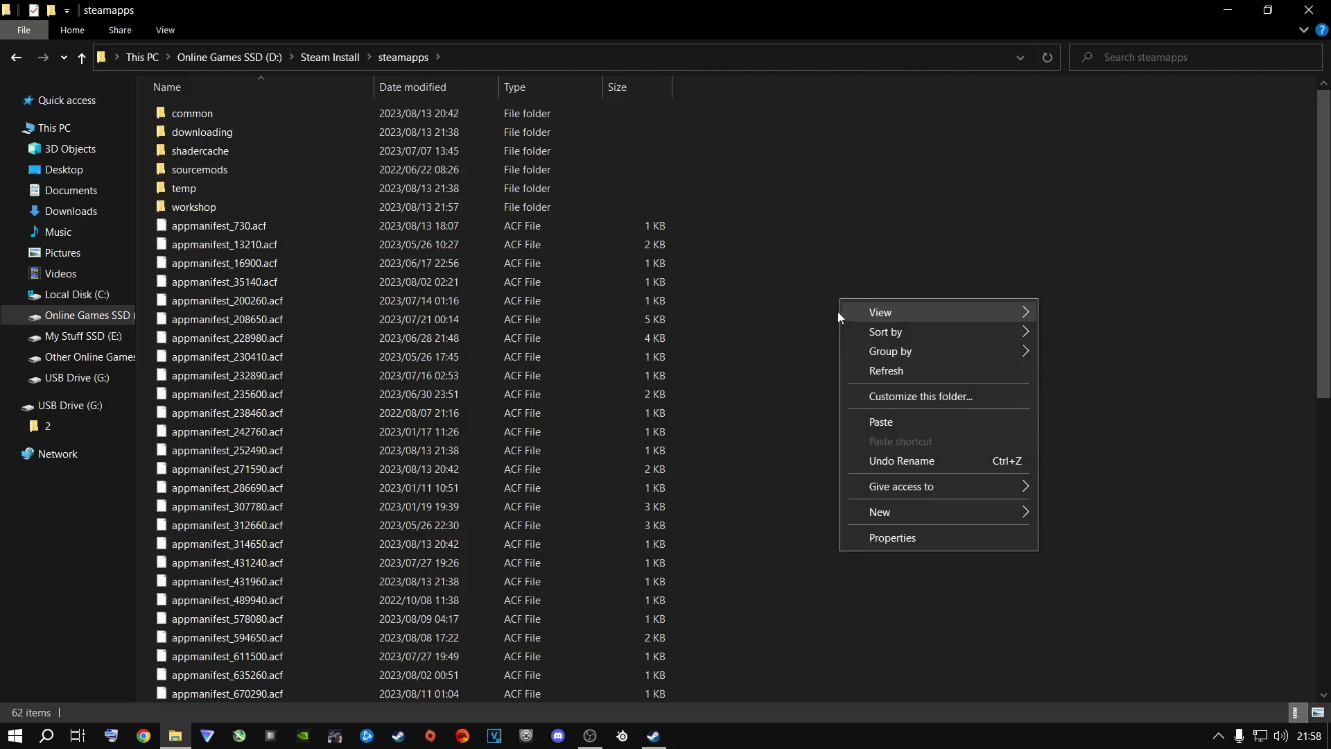
left_click(881, 422)
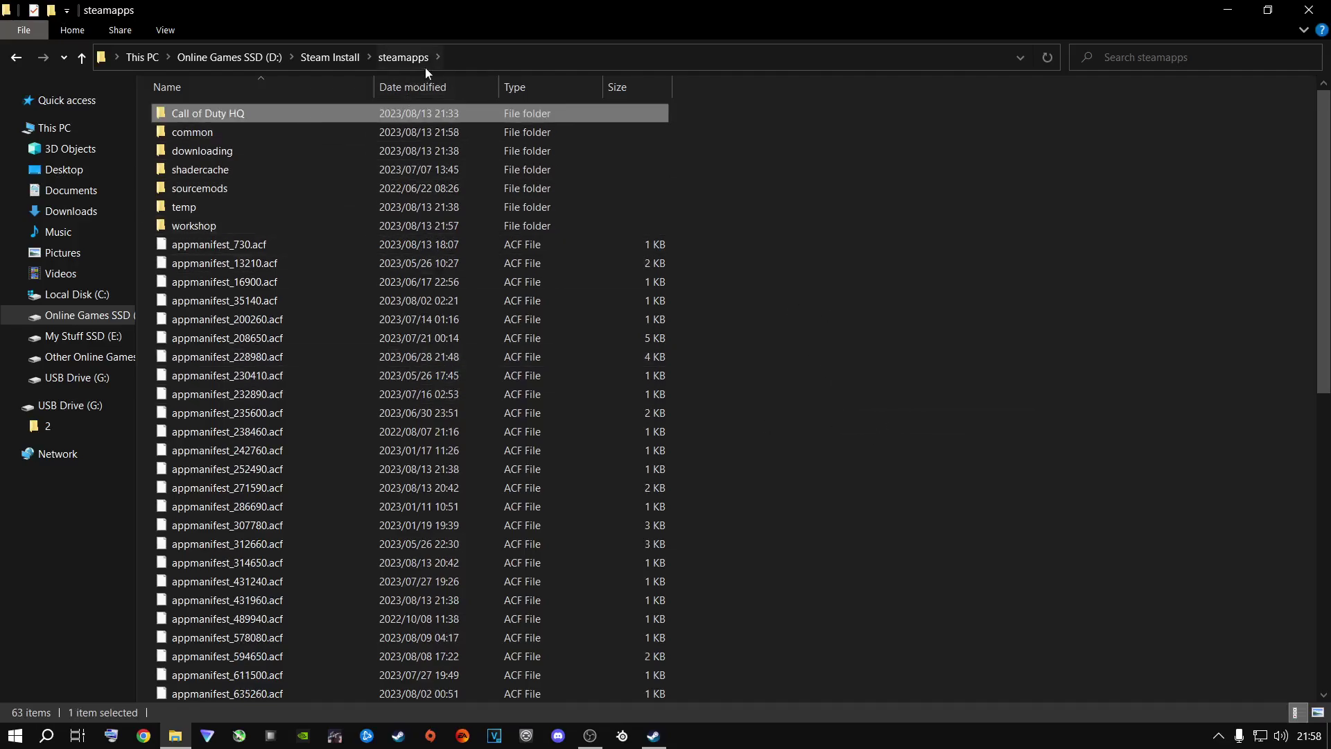
double_click(194, 131)
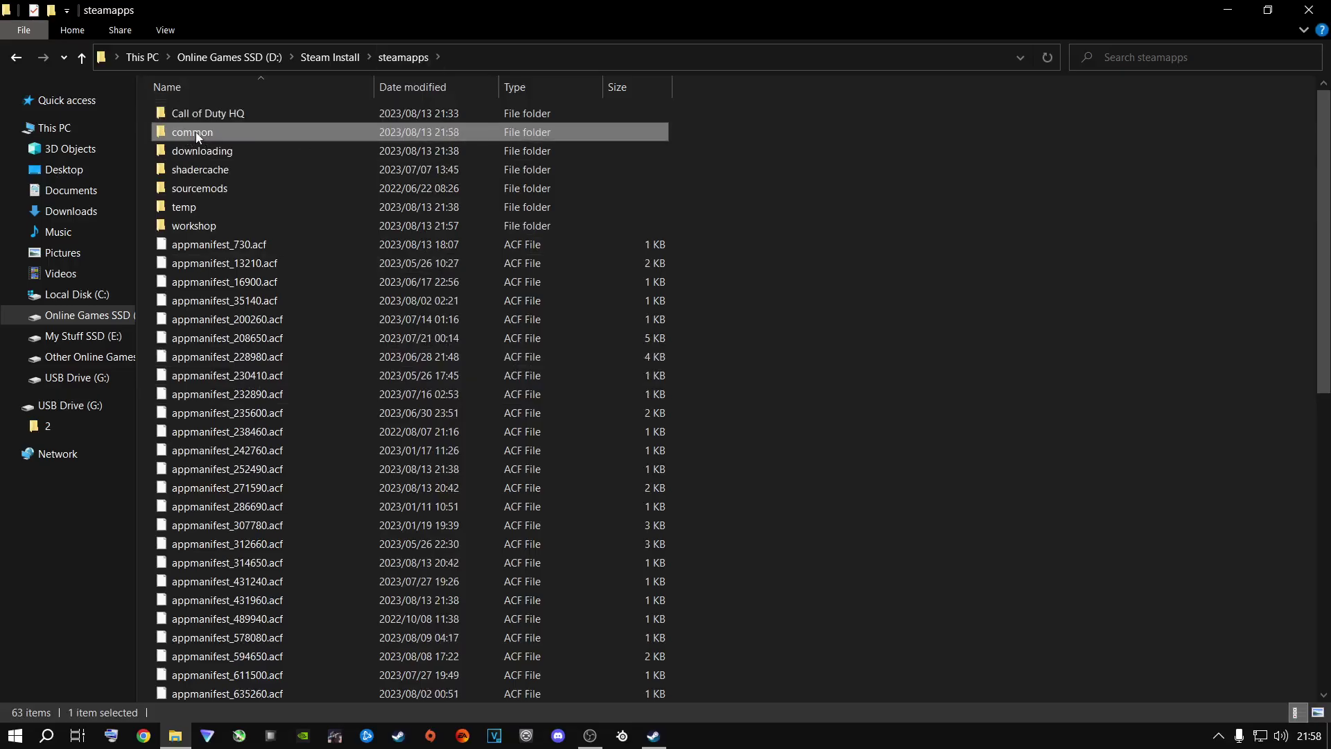
Look through the game folders in common, return to steamapps, and switch back to Steam
scroll(241, 354, "down", 6)
scroll(241, 355, "down", 3)
scroll(209, 409, "up", 8)
left_click(16, 57)
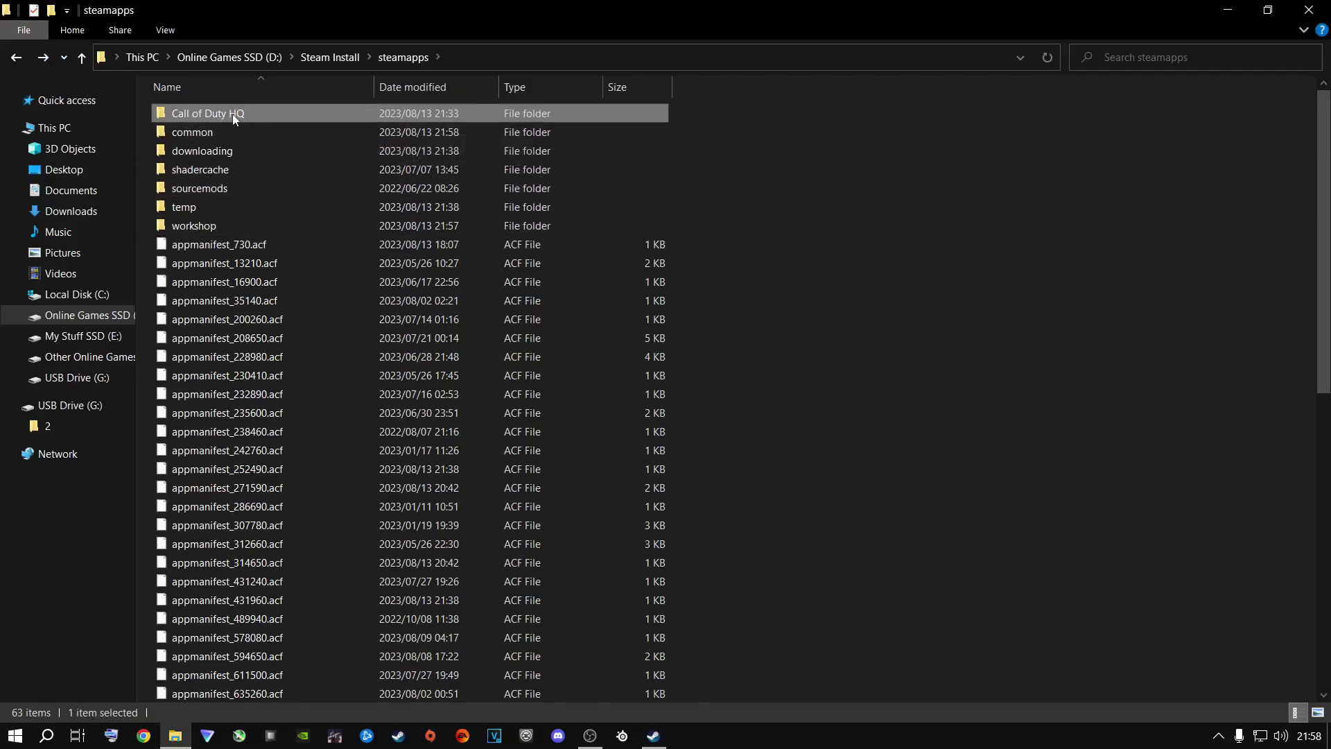
left_click(1227, 10)
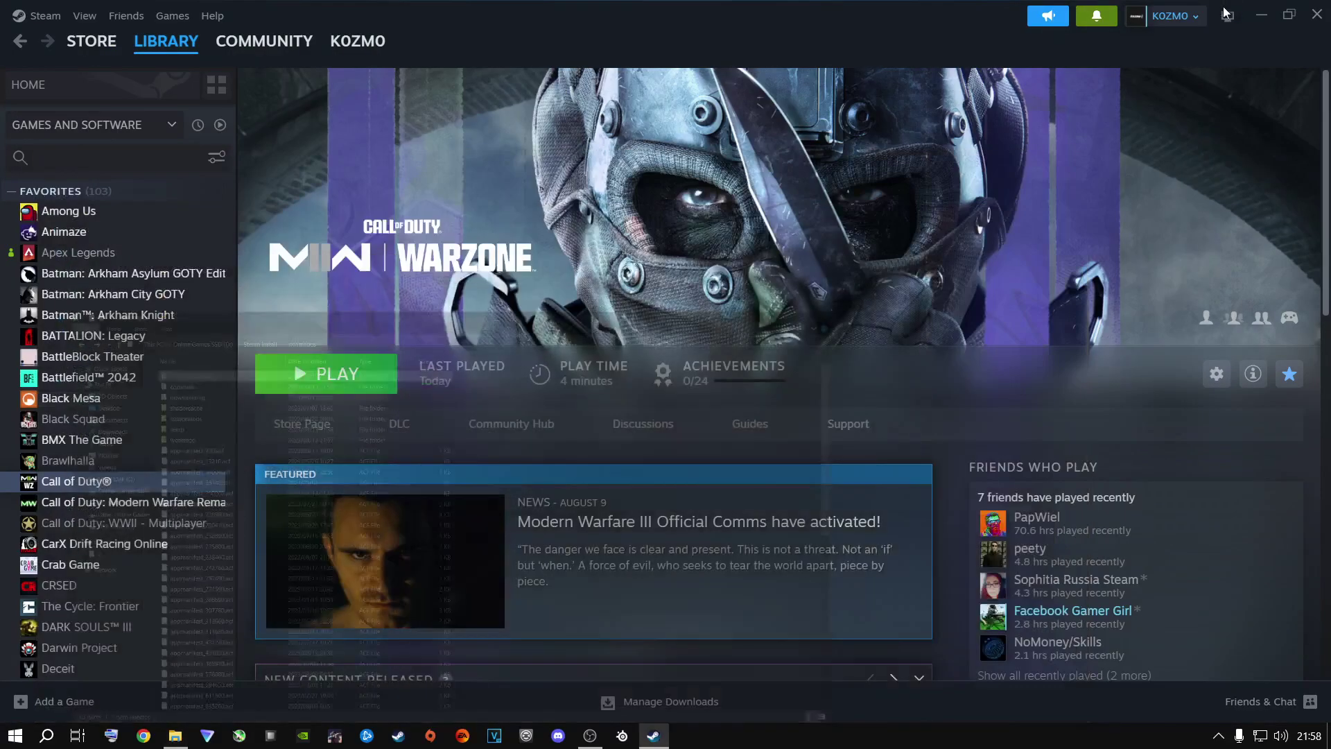
Uninstall Call of Duty from the Steam library and confirm the removal
right_click(99, 481)
mouse_move(184, 588)
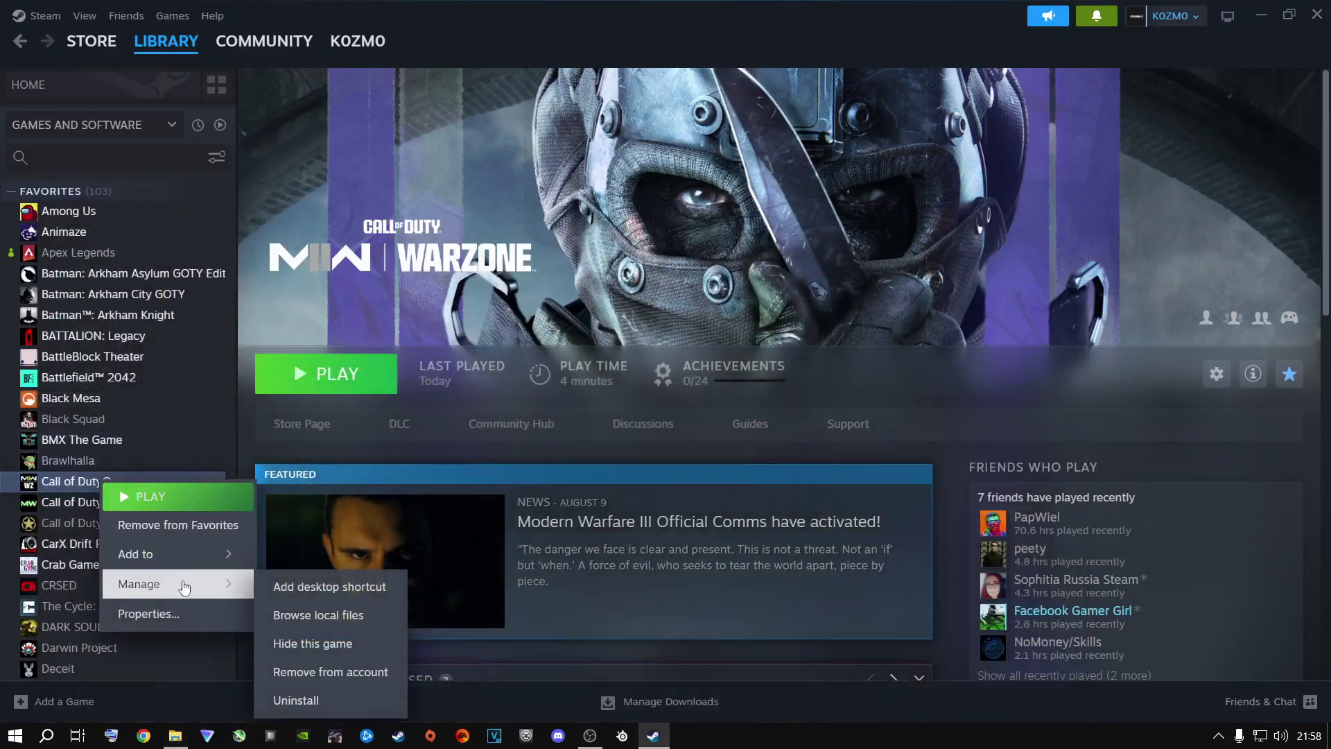
left_click(277, 700)
left_click(771, 430)
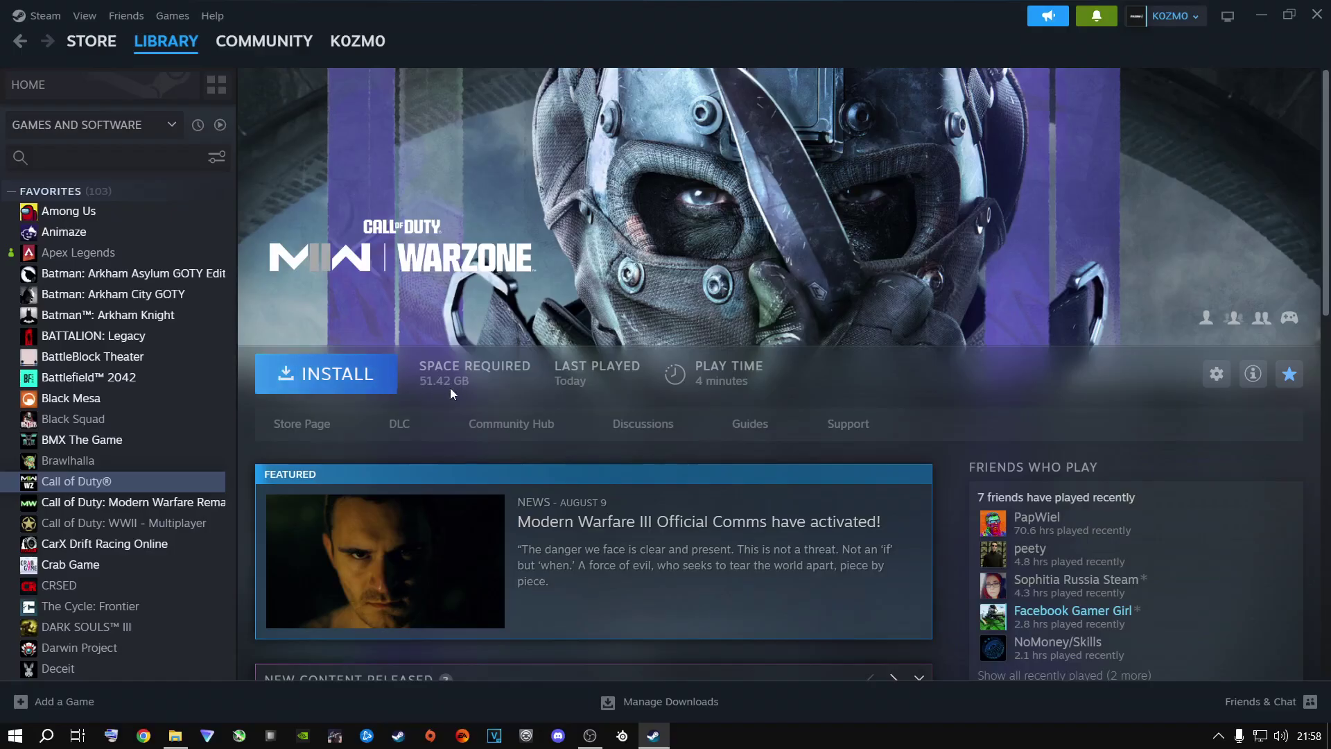
View the Steam storage settings from the Call of Duty install dialog and close them
left_click(346, 378)
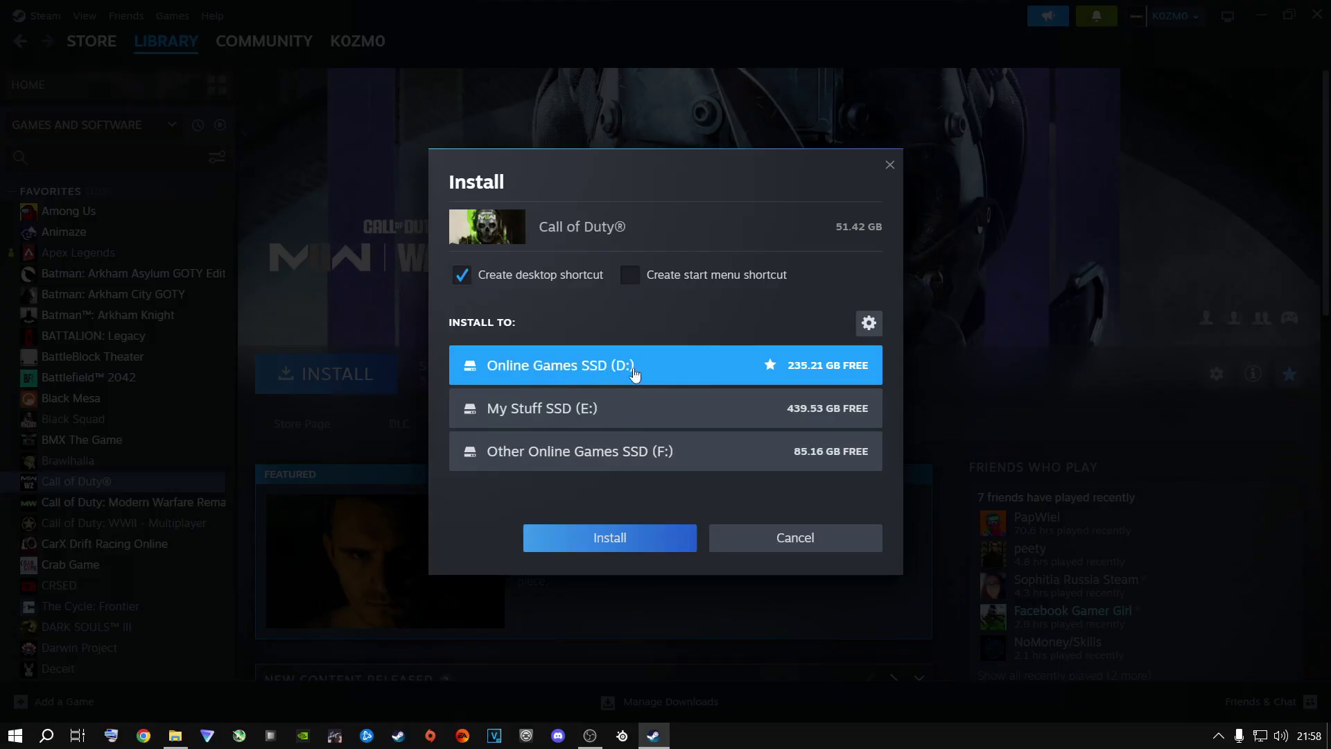
left_click(870, 331)
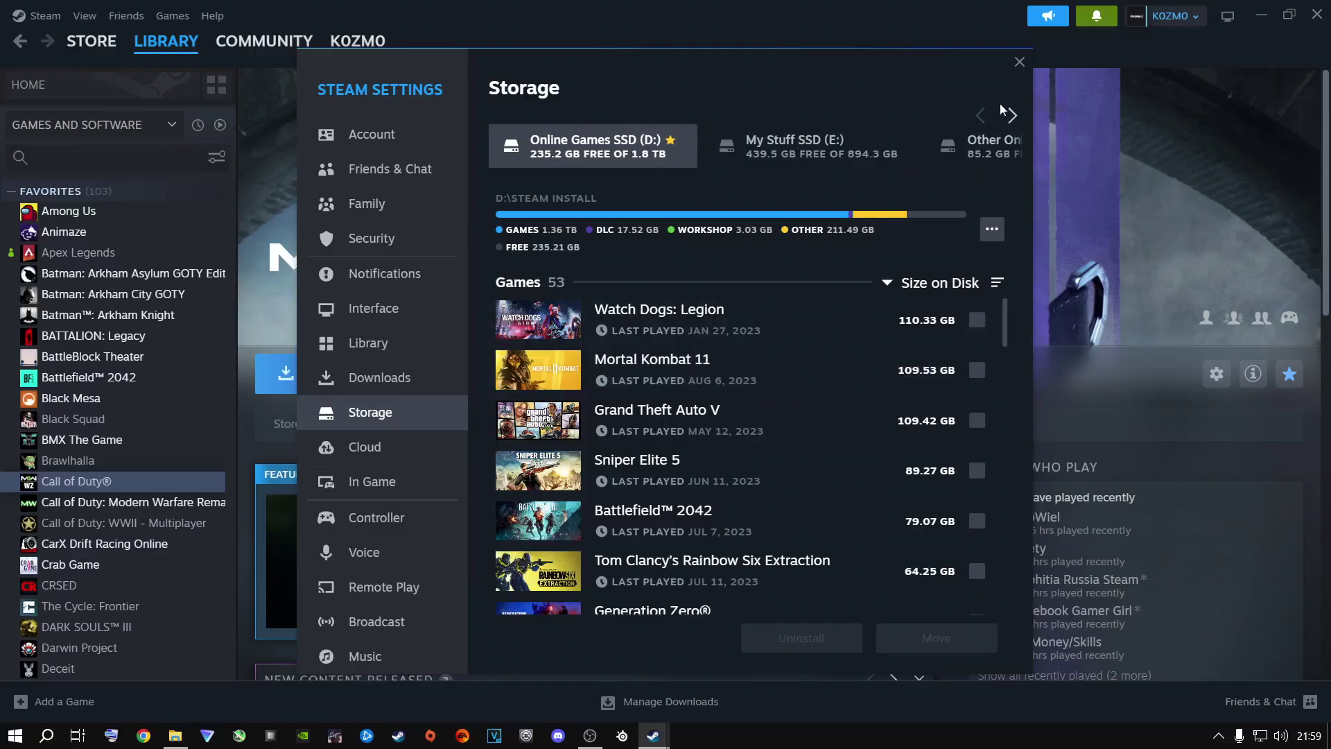
left_click(1019, 61)
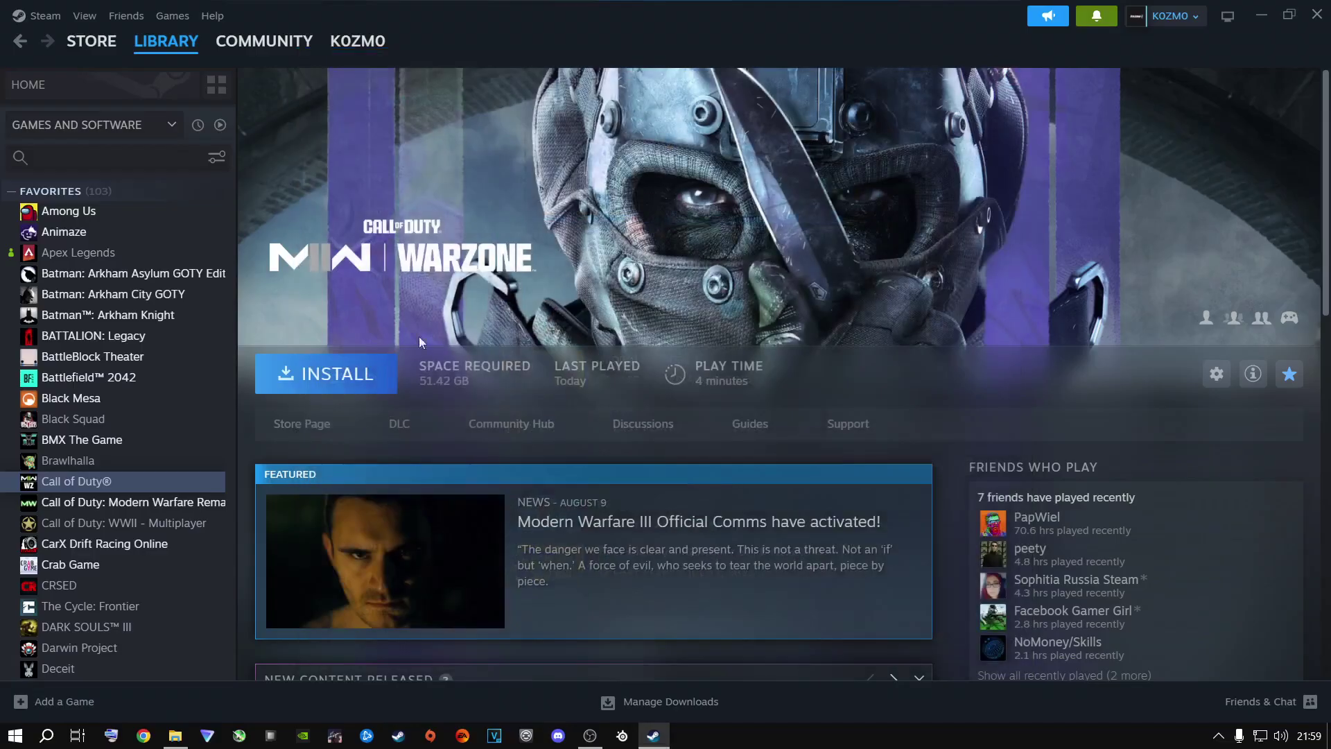
Install Call of Duty to Online Games SSD (D:) with a desktop shortcut, and pause the download once it starts
left_click(331, 385)
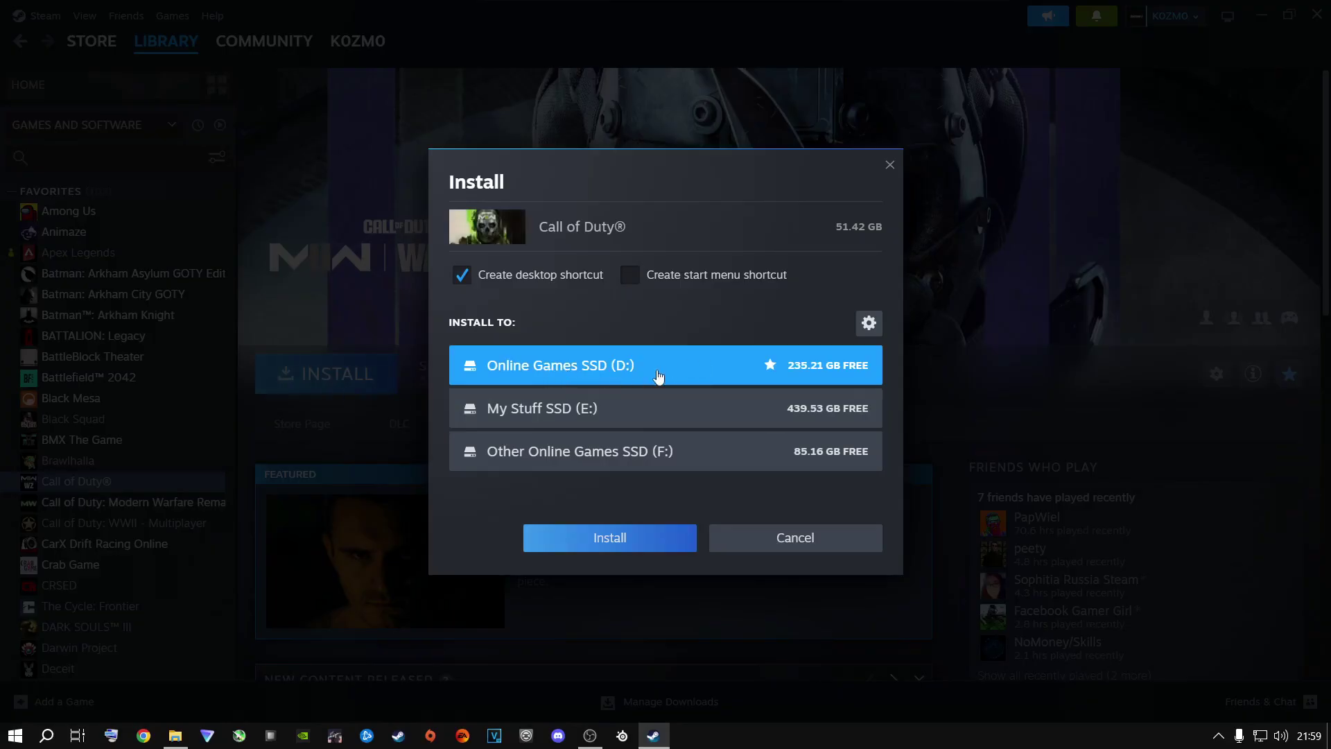
left_click(610, 541)
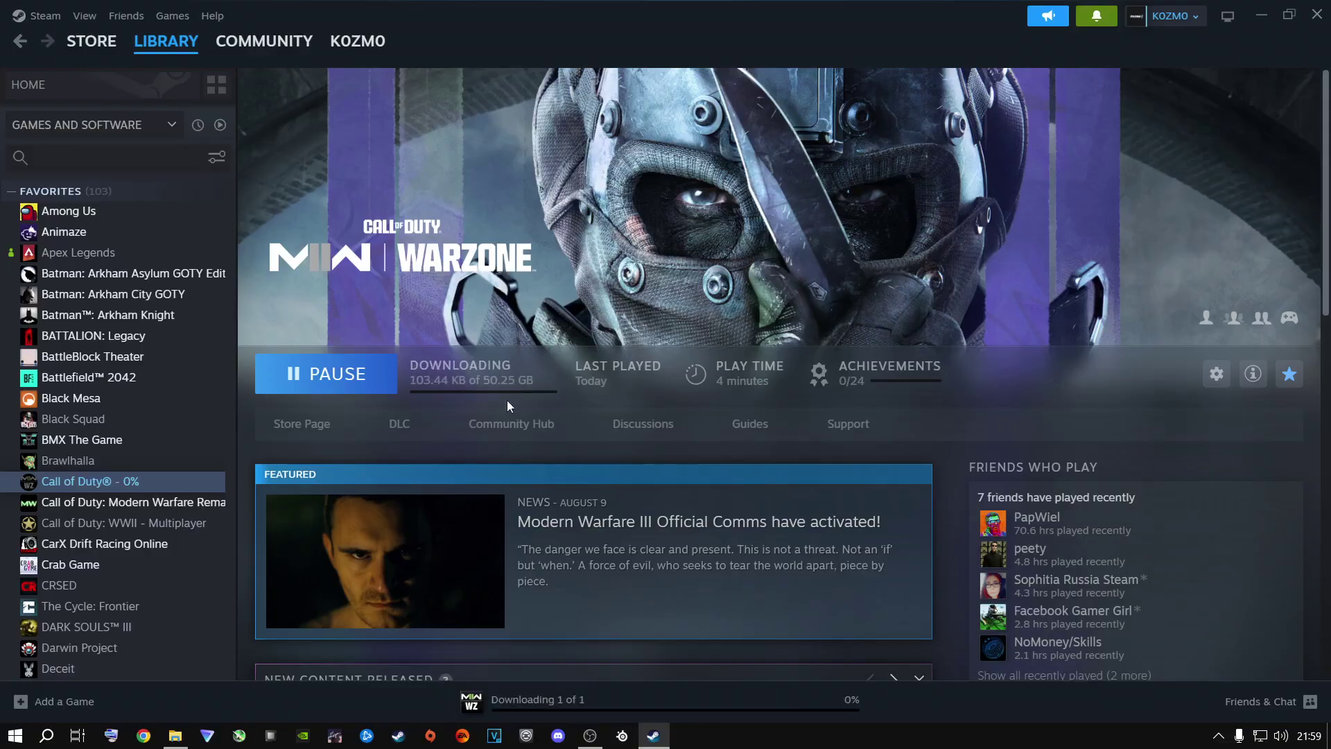
left_click(364, 387)
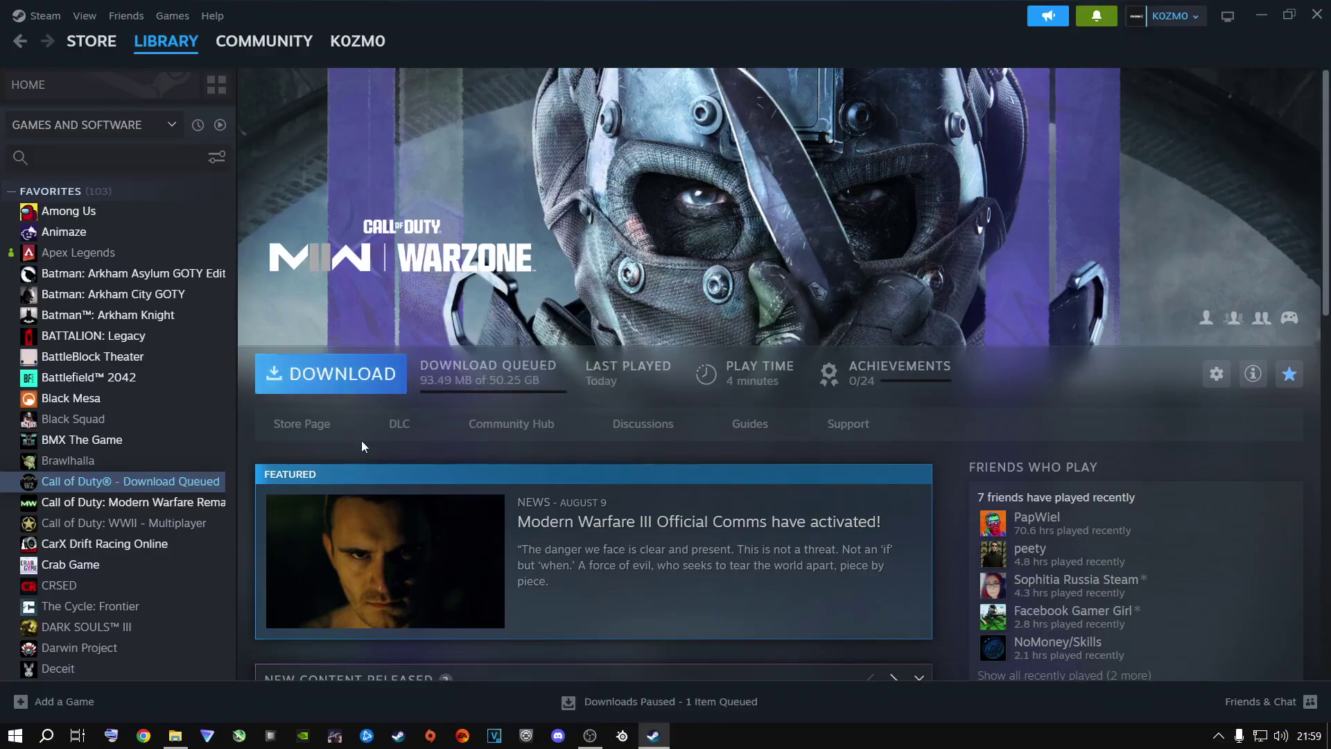
Browse the local files of the paused Call of Duty installation and bring its Call of Duty HQ folder window forward
right_click(131, 487)
mouse_move(208, 585)
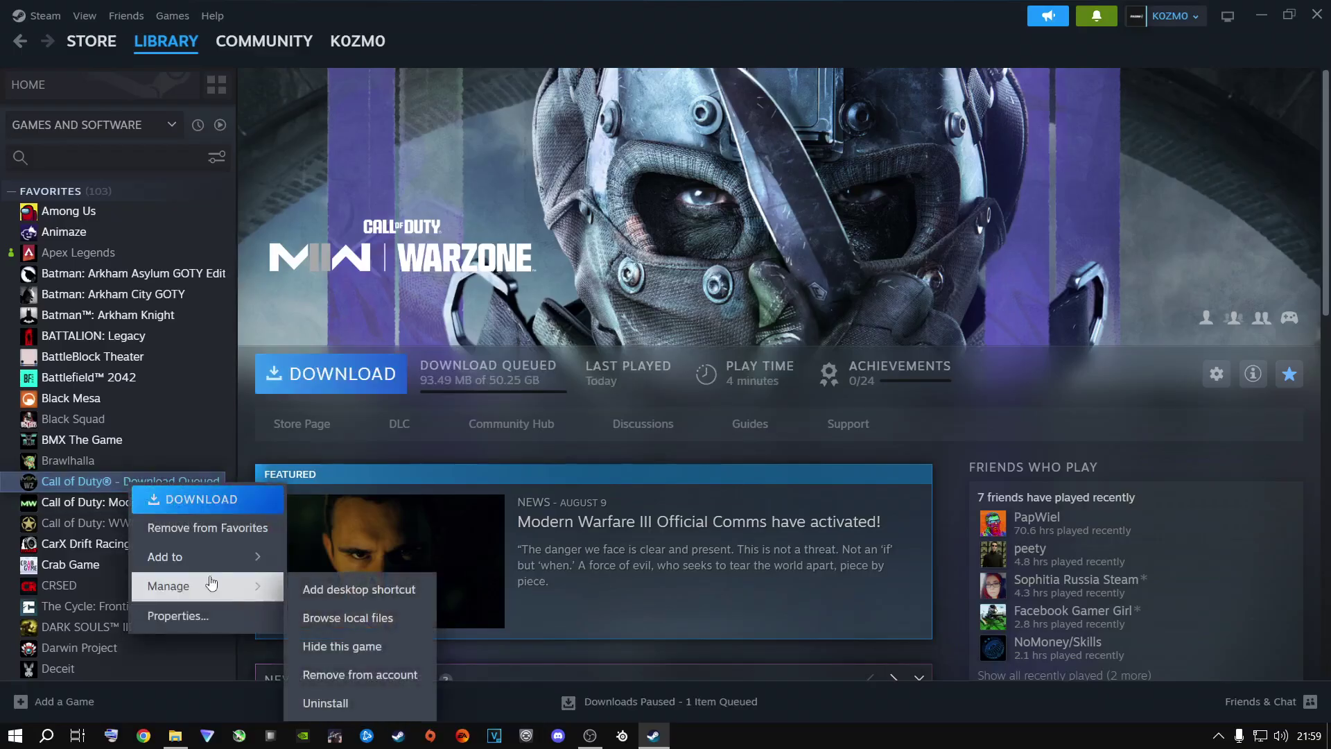
left_click(350, 617)
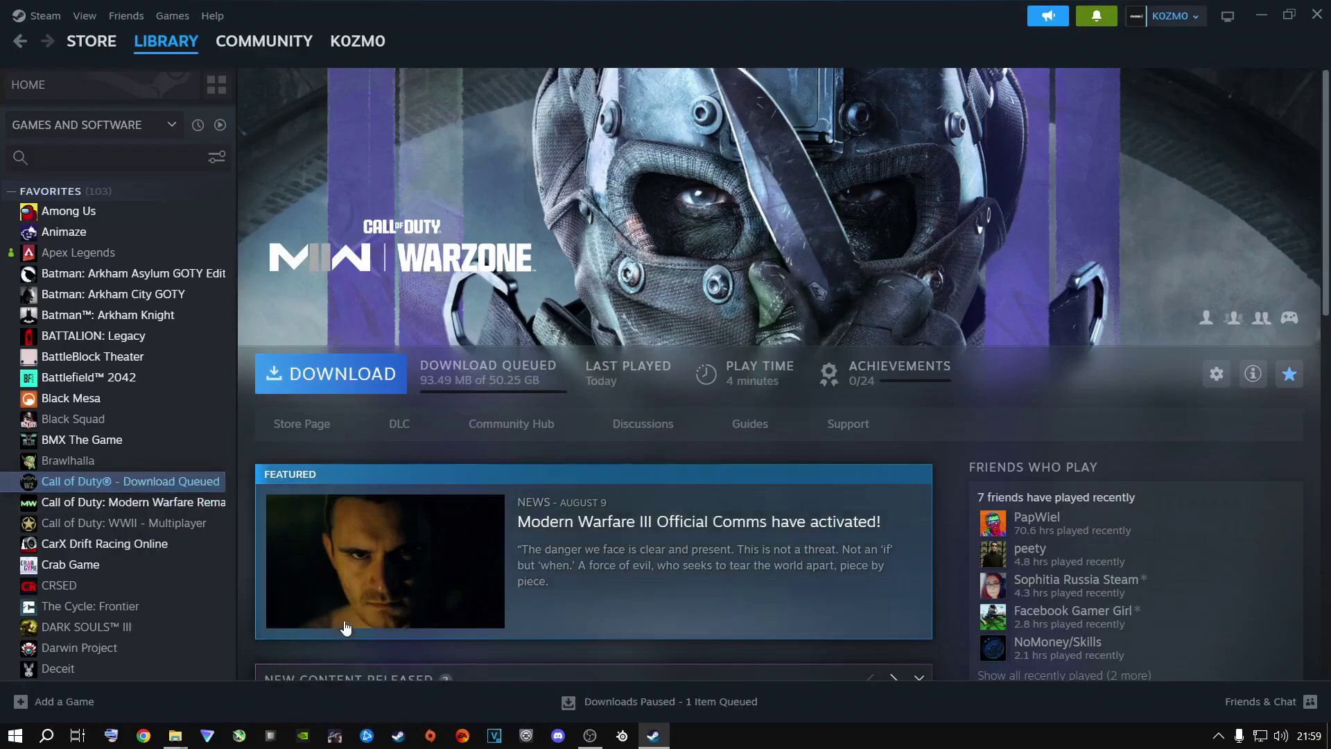
mouse_move(175, 735)
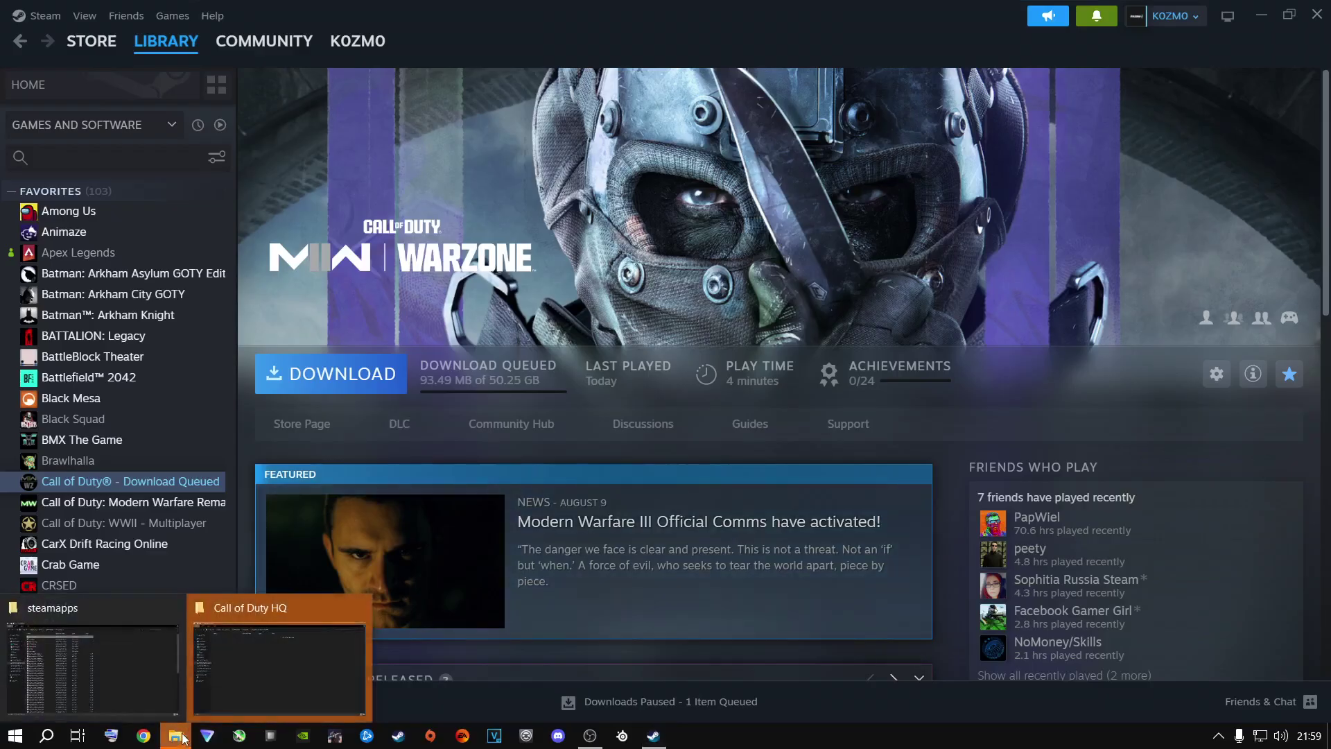
left_click(269, 671)
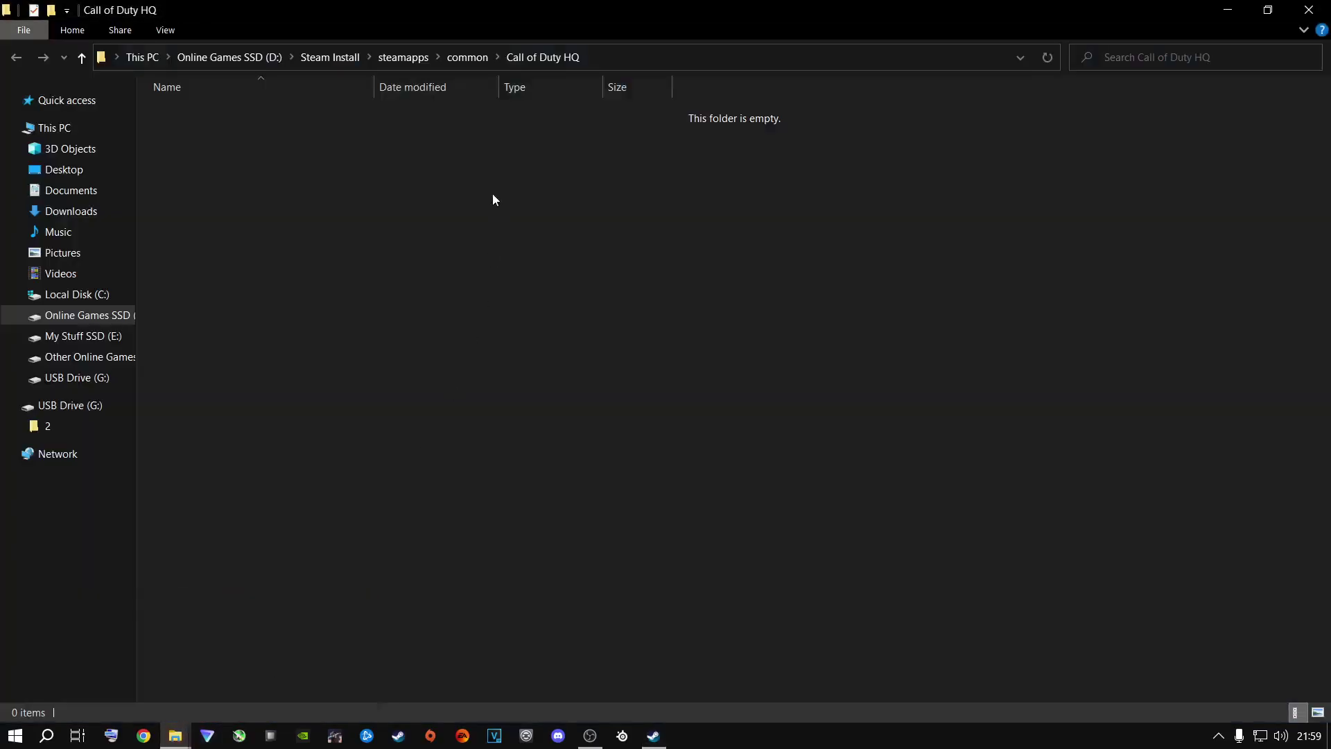
Go up to the common folder, check the contents of its new Call of Duty HQ folder, and return to common
left_click(460, 58)
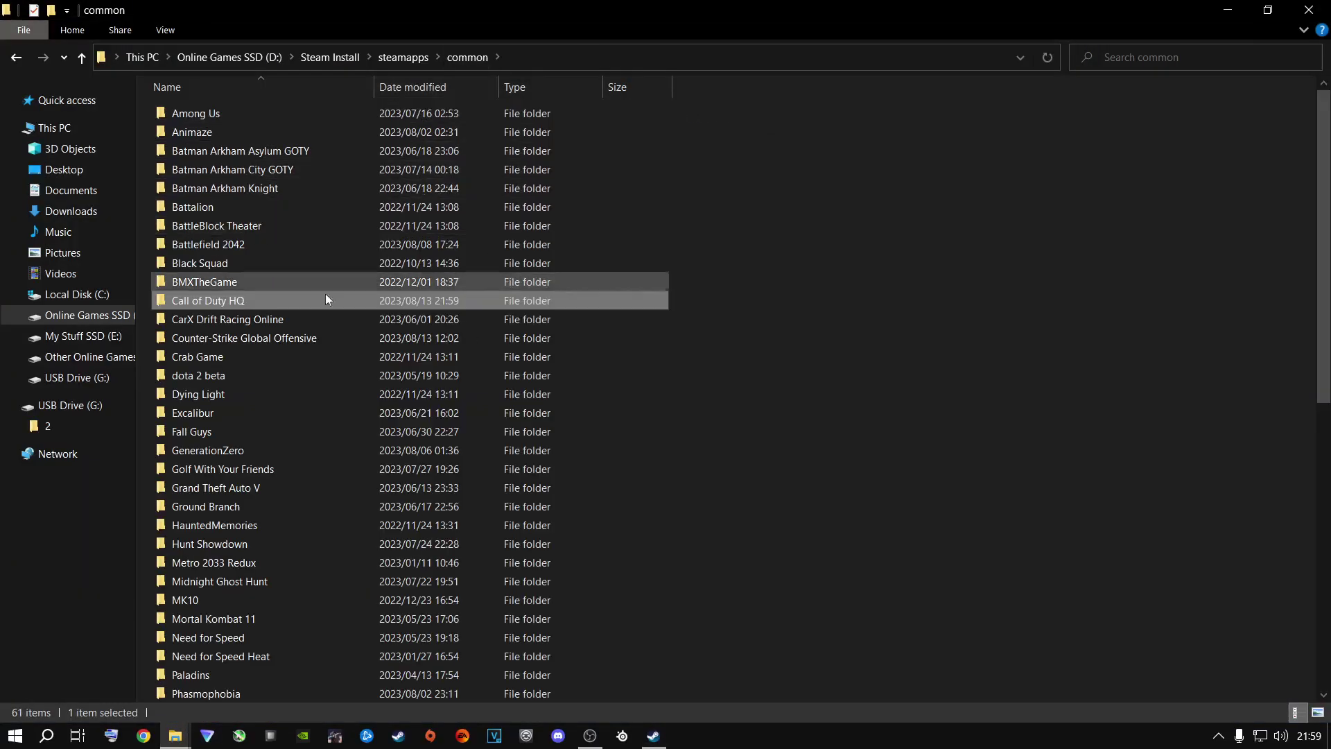
double_click(203, 305)
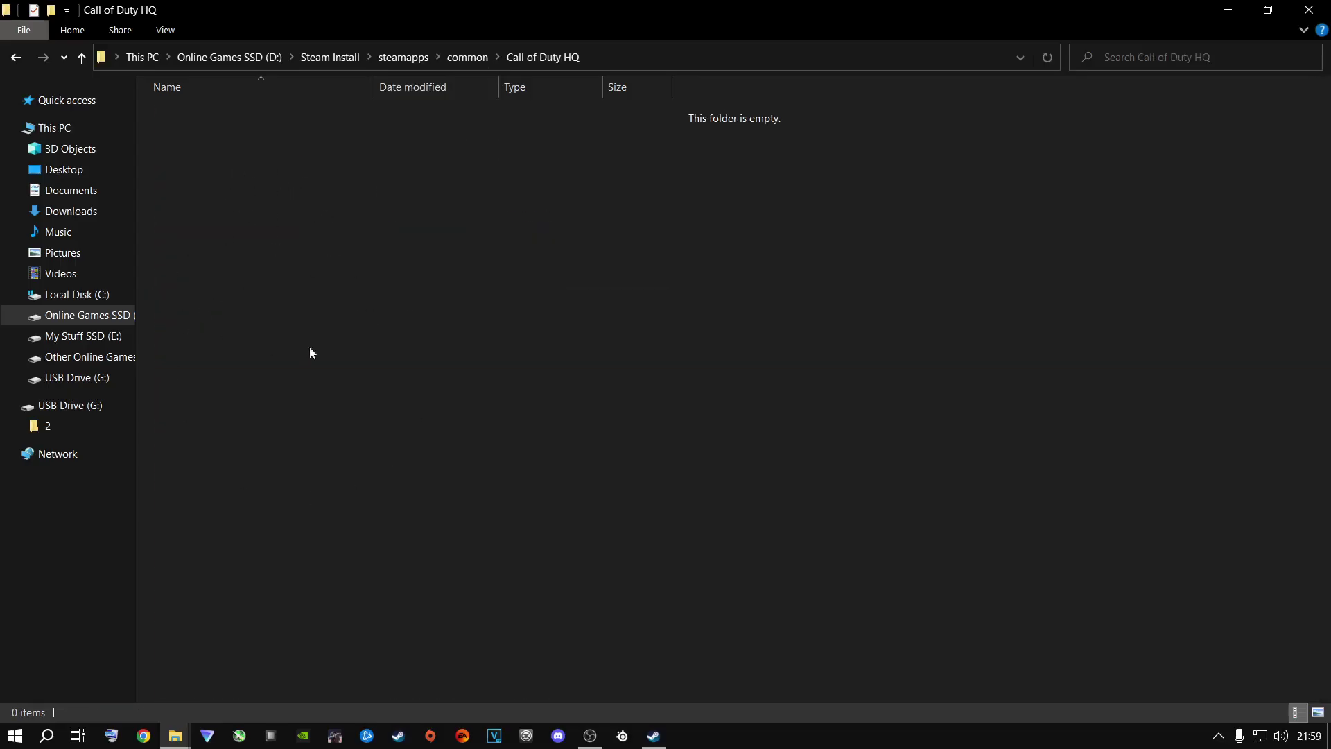
left_click(16, 61)
mouse_move(226, 304)
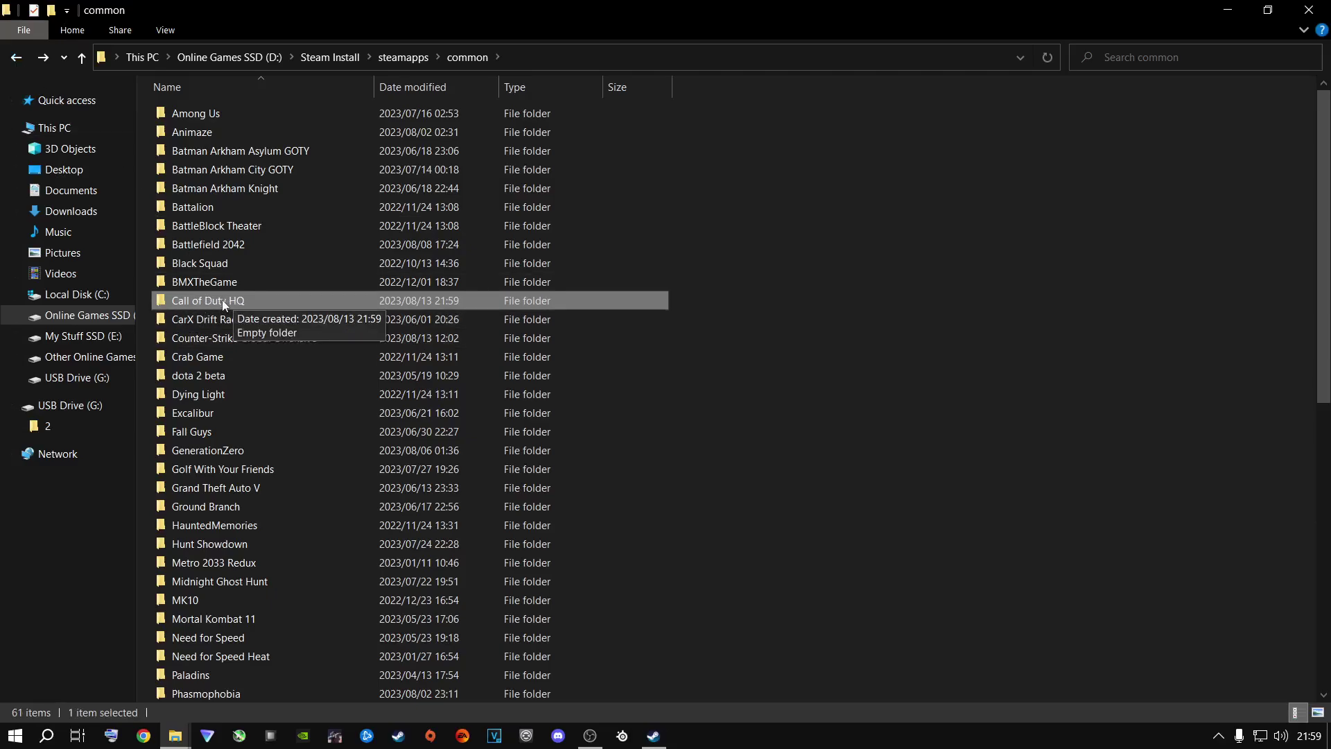
Reduce the common folder window to uncover Steam, and uninstall the queued Call of Duty download
left_click_drag(665, 10, 951, 130)
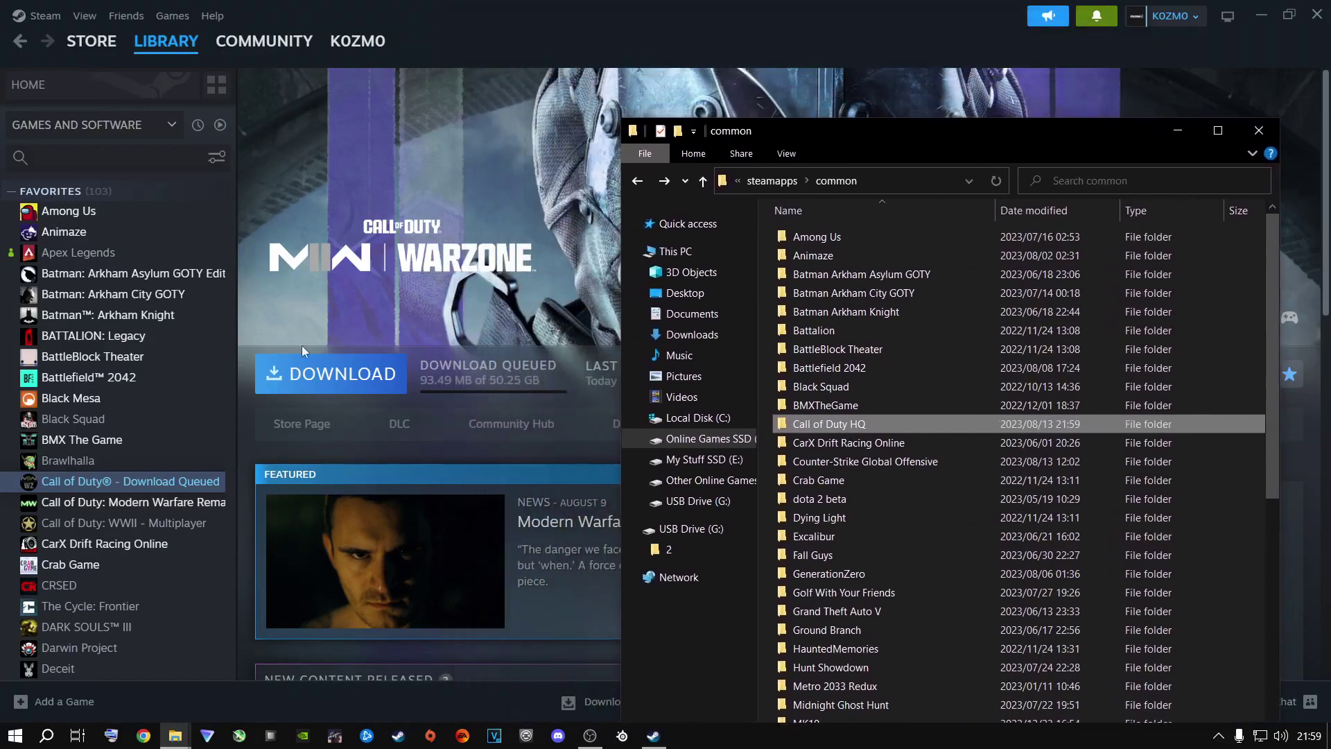
right_click(143, 484)
mouse_move(243, 587)
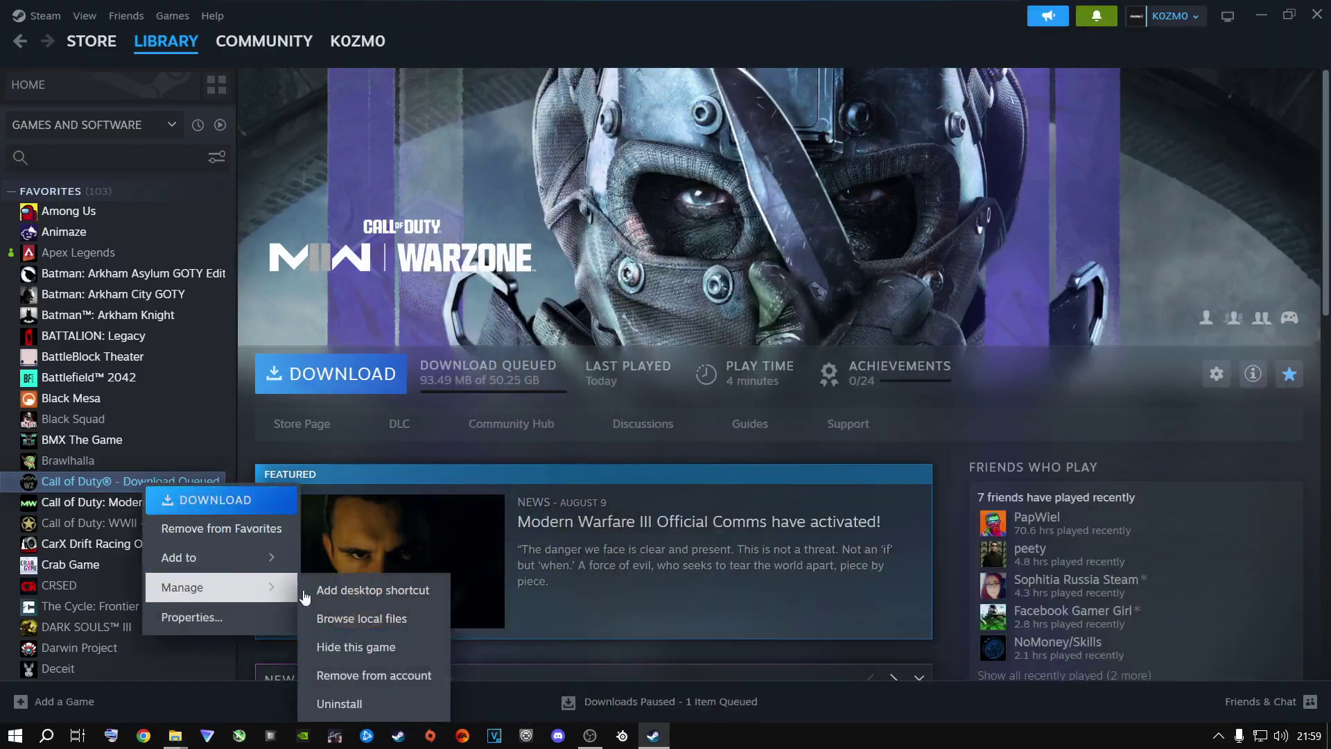
left_click(339, 703)
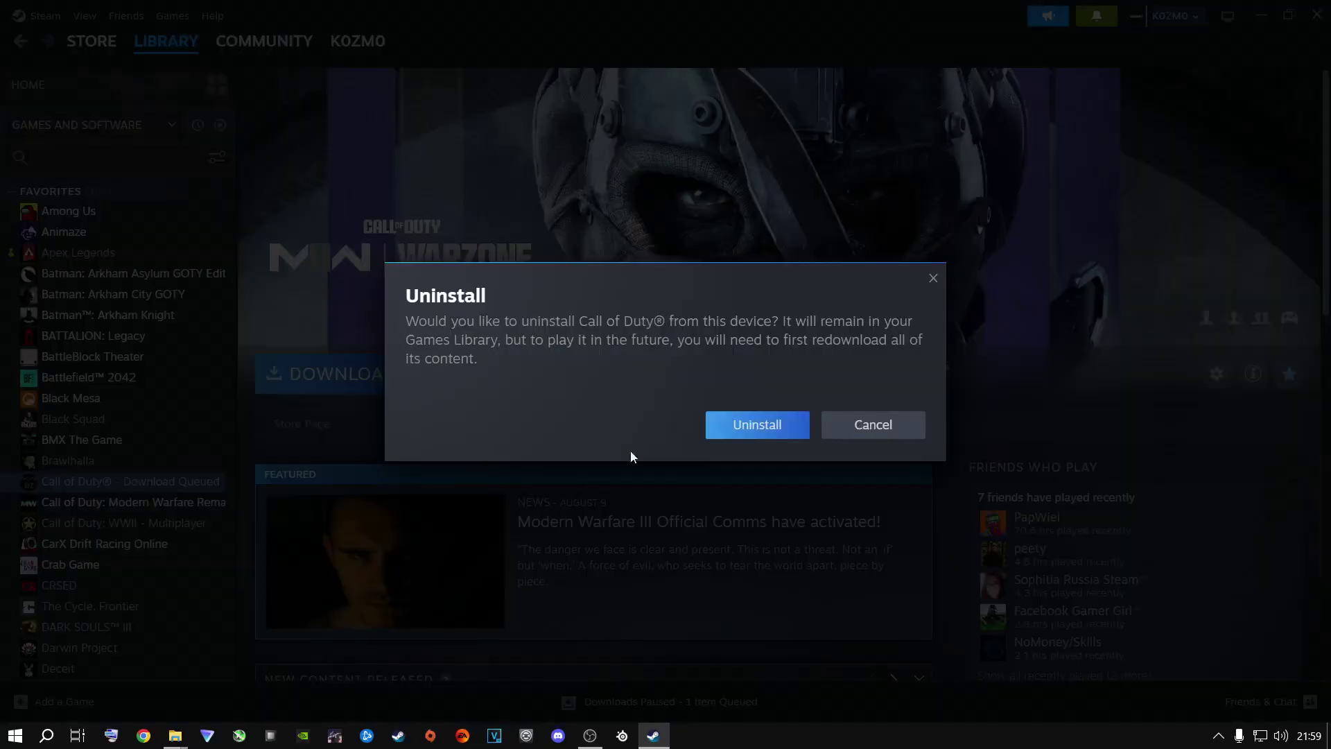
left_click(736, 427)
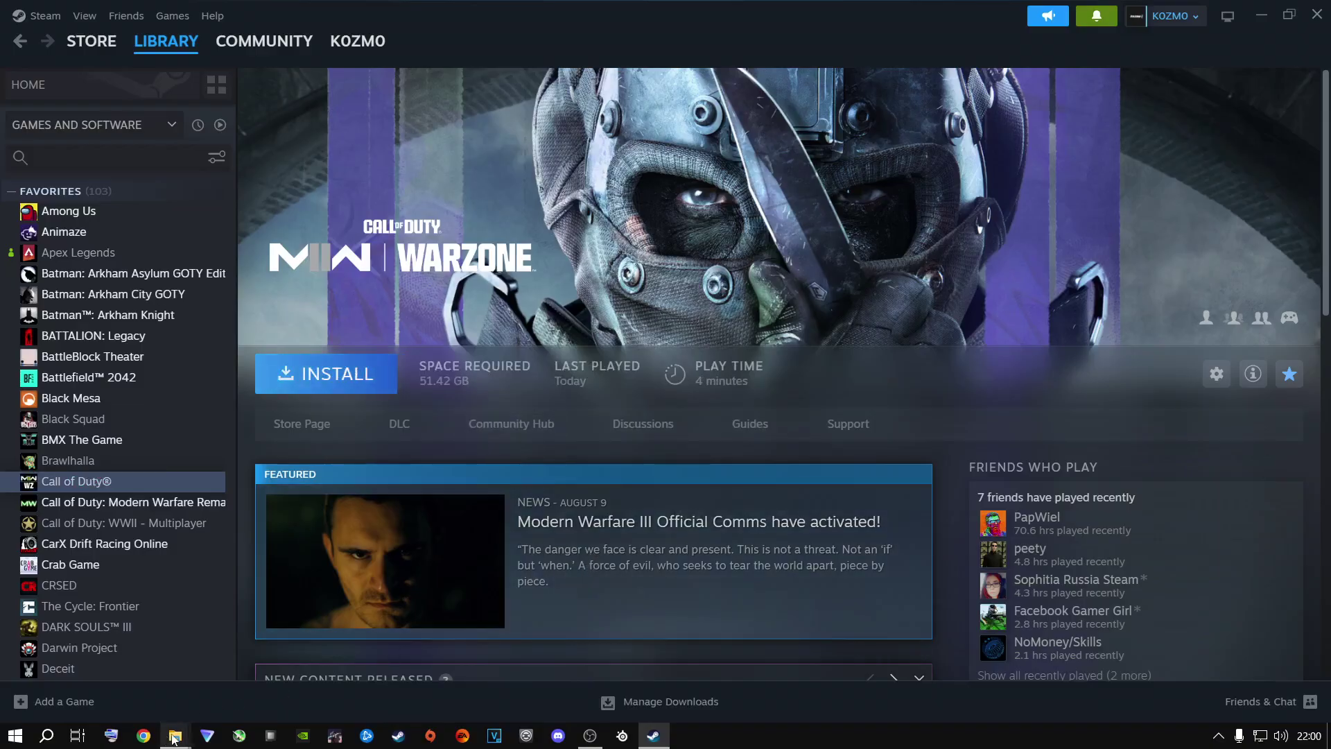
Return to the common folder window, check its Call of Duty HQ folder, and go up to steamapps
mouse_move(184, 733)
left_click(260, 668)
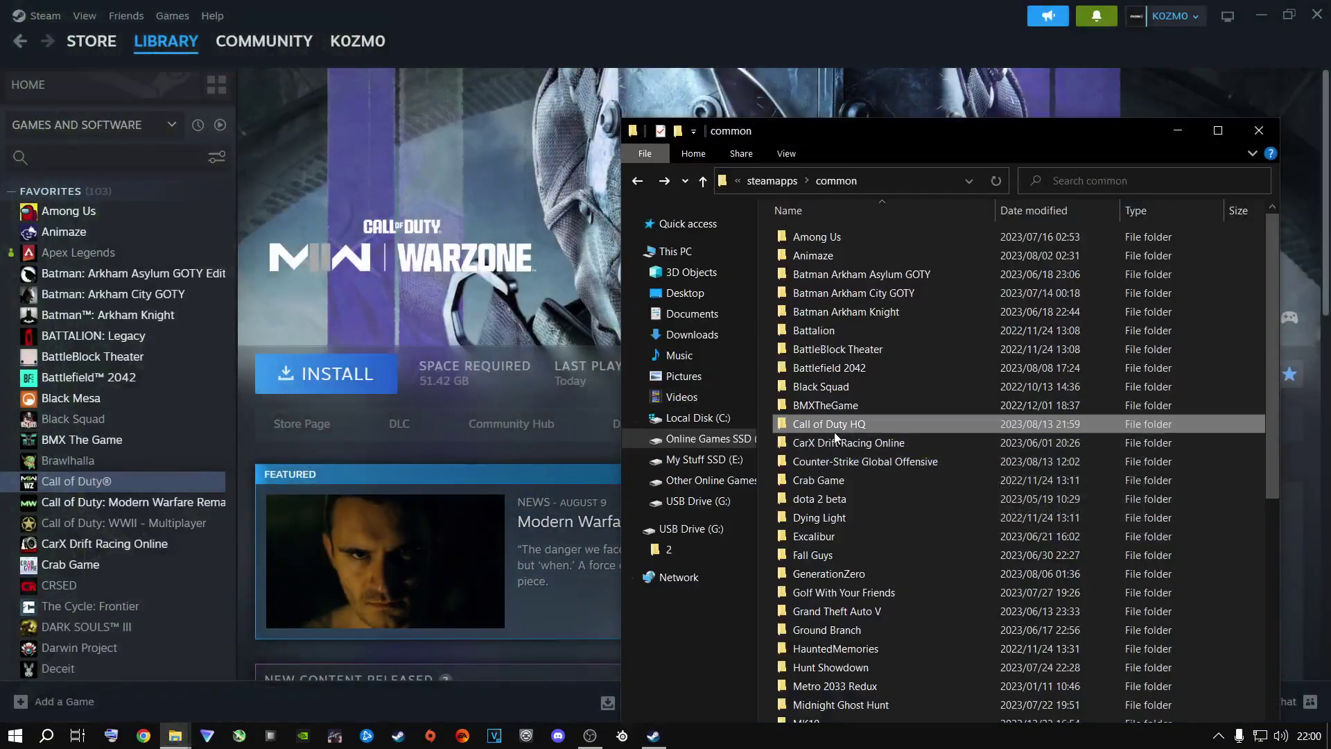
double_click(829, 424)
key("alt+Left")
left_click(782, 184)
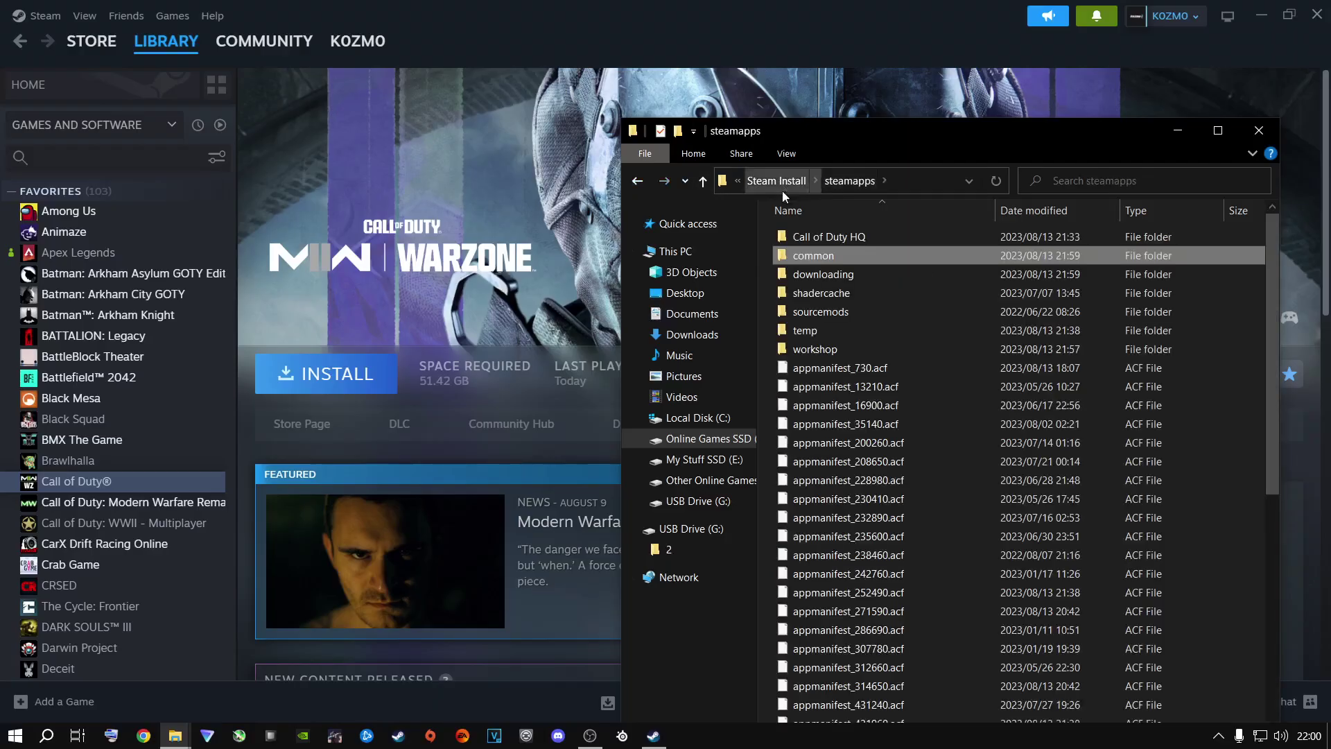
Open the Call of Duty HQ folder in steamapps in a maximized window and cut all of its contents
right_click(825, 234)
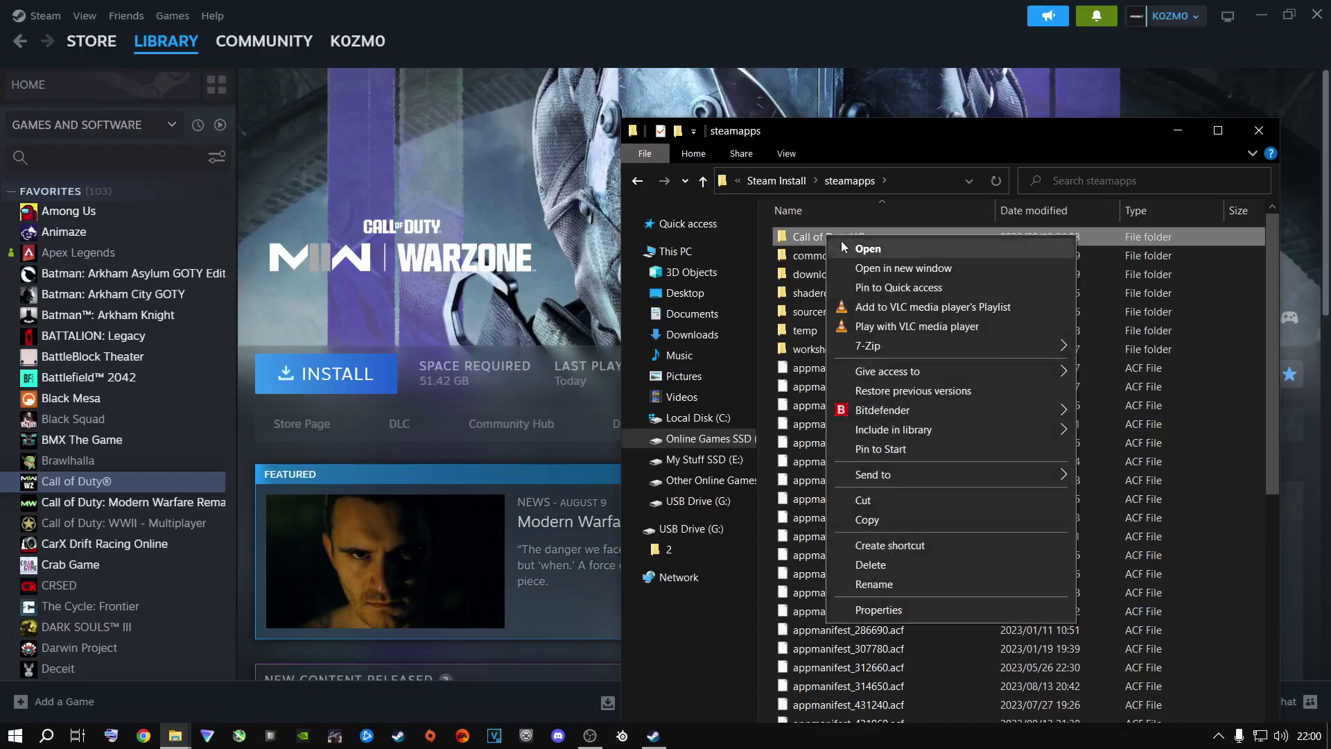
left_click(847, 247)
key("ctrl+a")
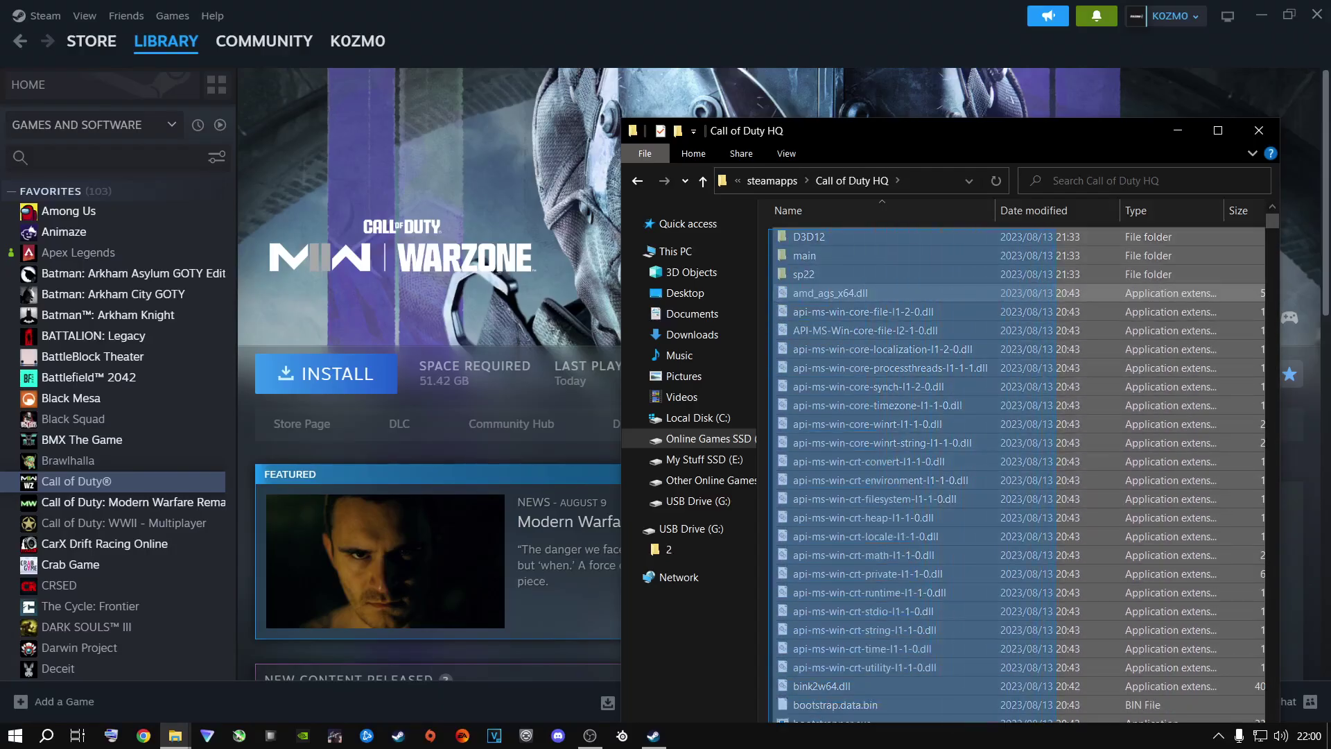
left_click_drag(866, 140, 863, 129)
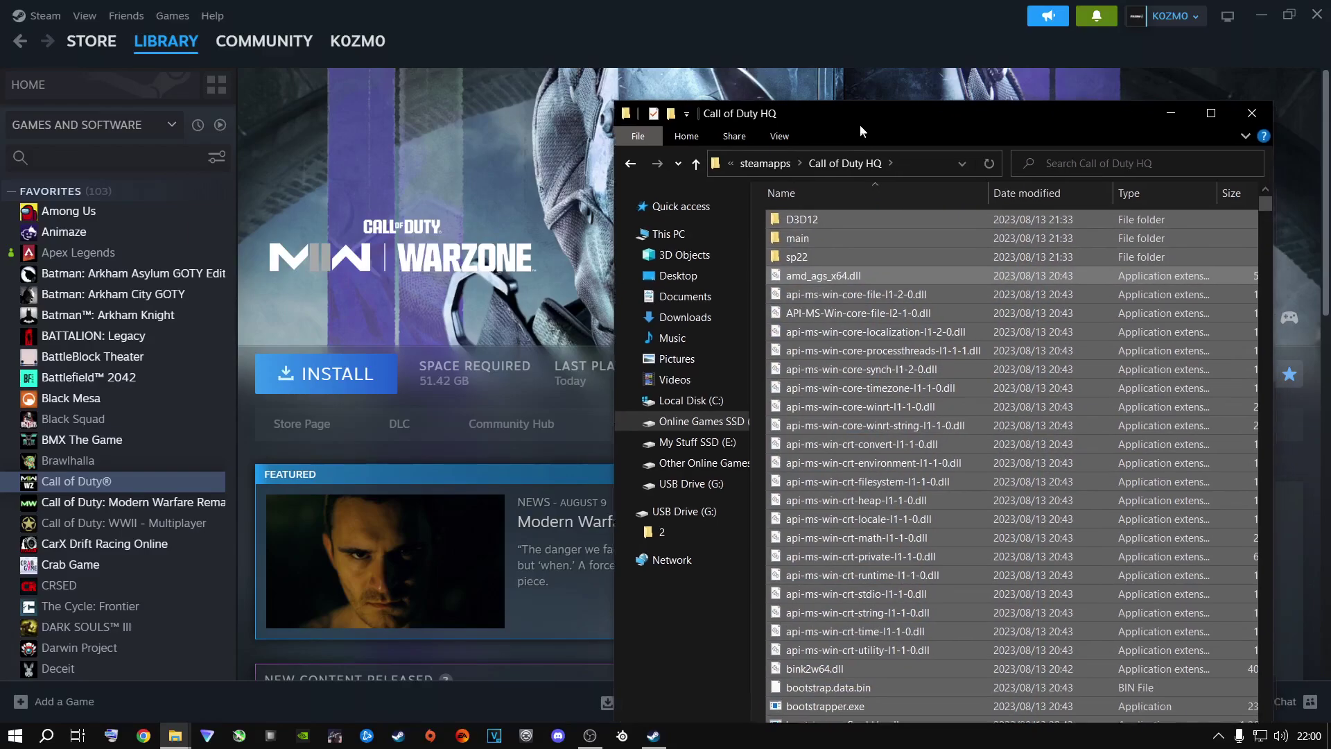
double_click(862, 132)
left_click(252, 208)
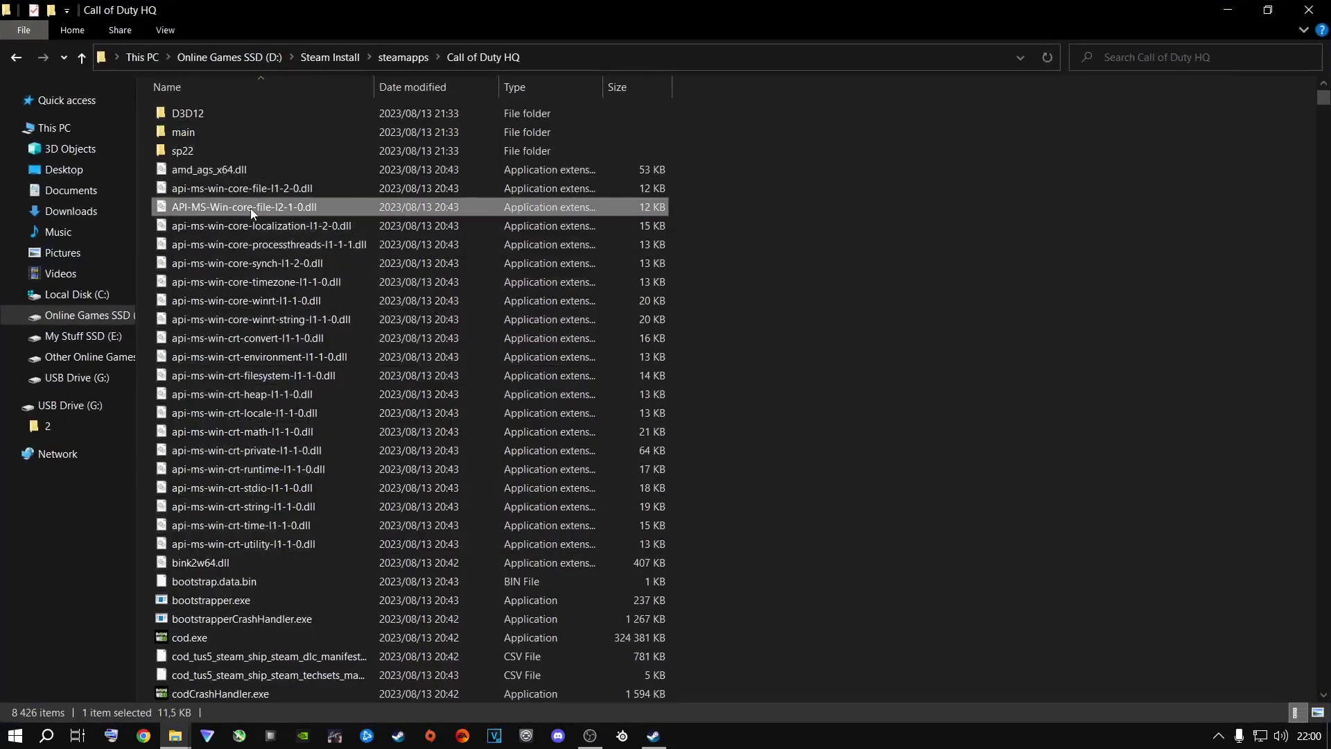
key("ctrl+a")
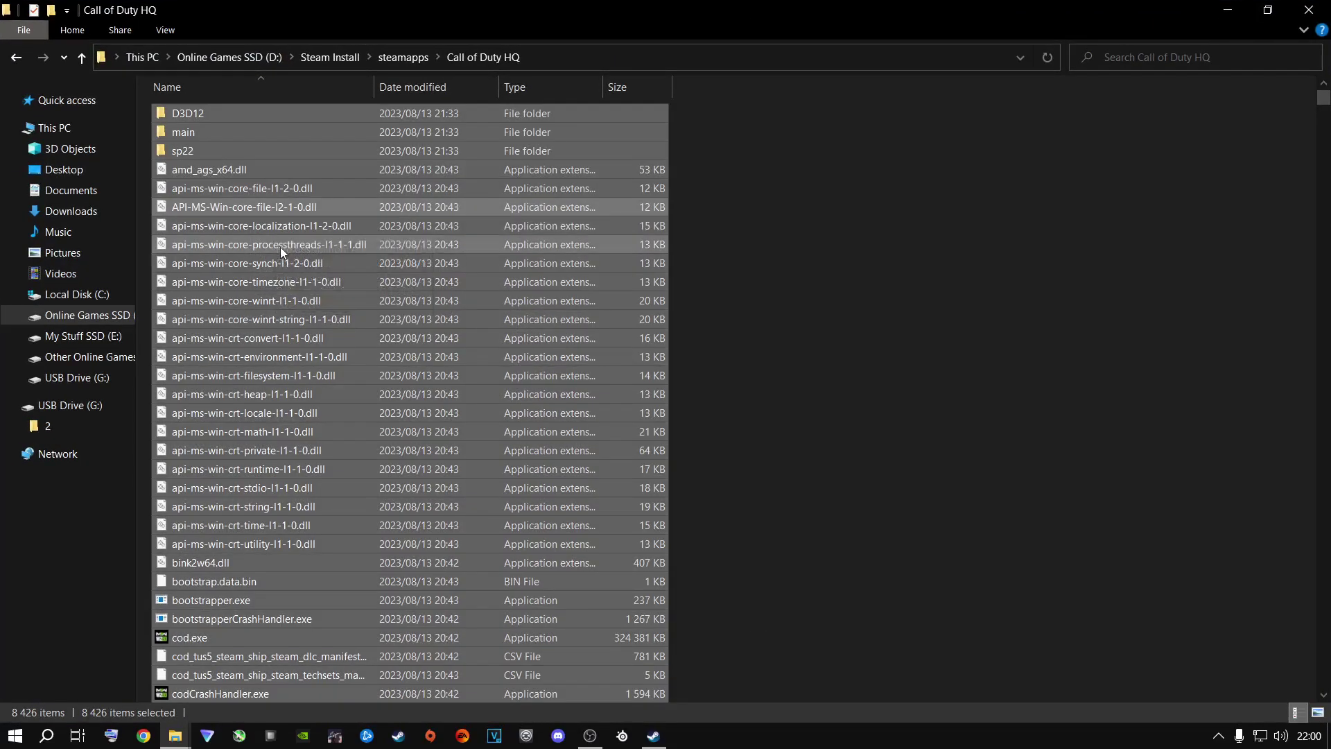
right_click(263, 246)
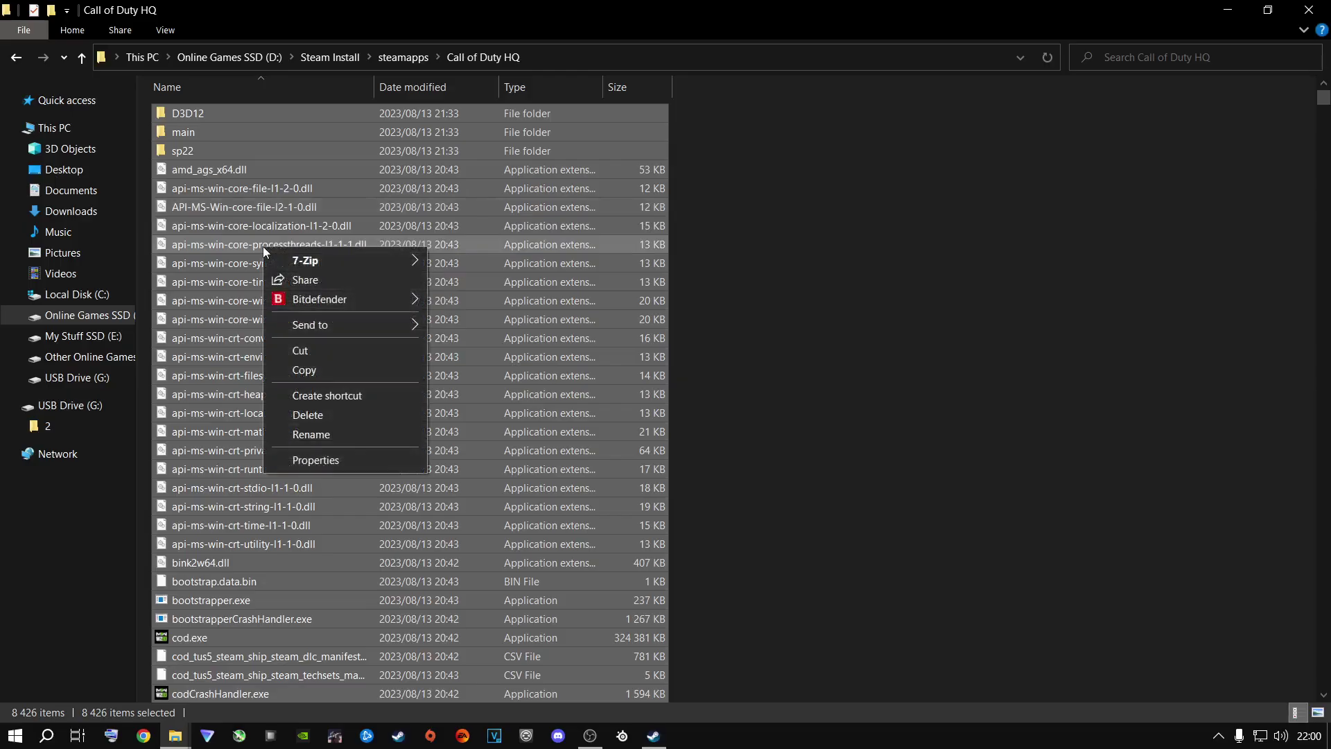
left_click(299, 350)
Paste the cut game files into the Call of Duty HQ folder inside common, and reopen that folder to check them
left_click(17, 59)
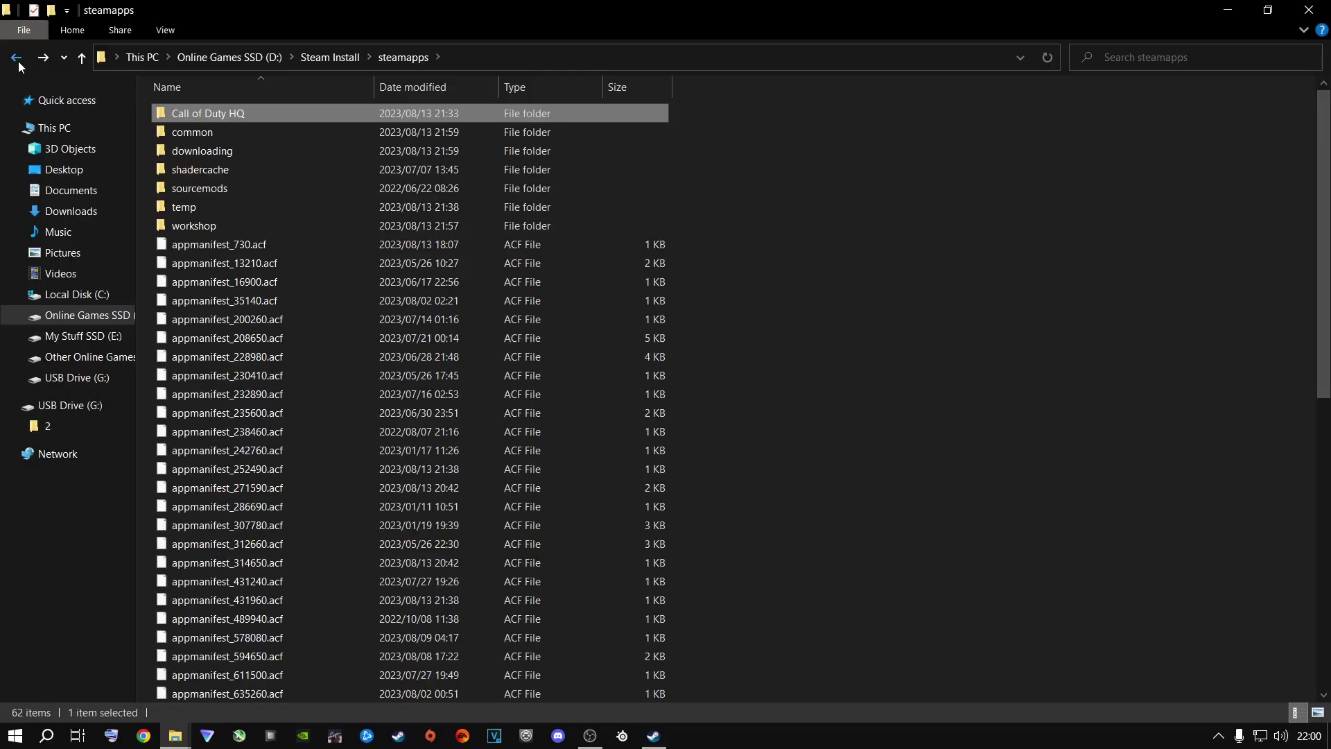
double_click(185, 135)
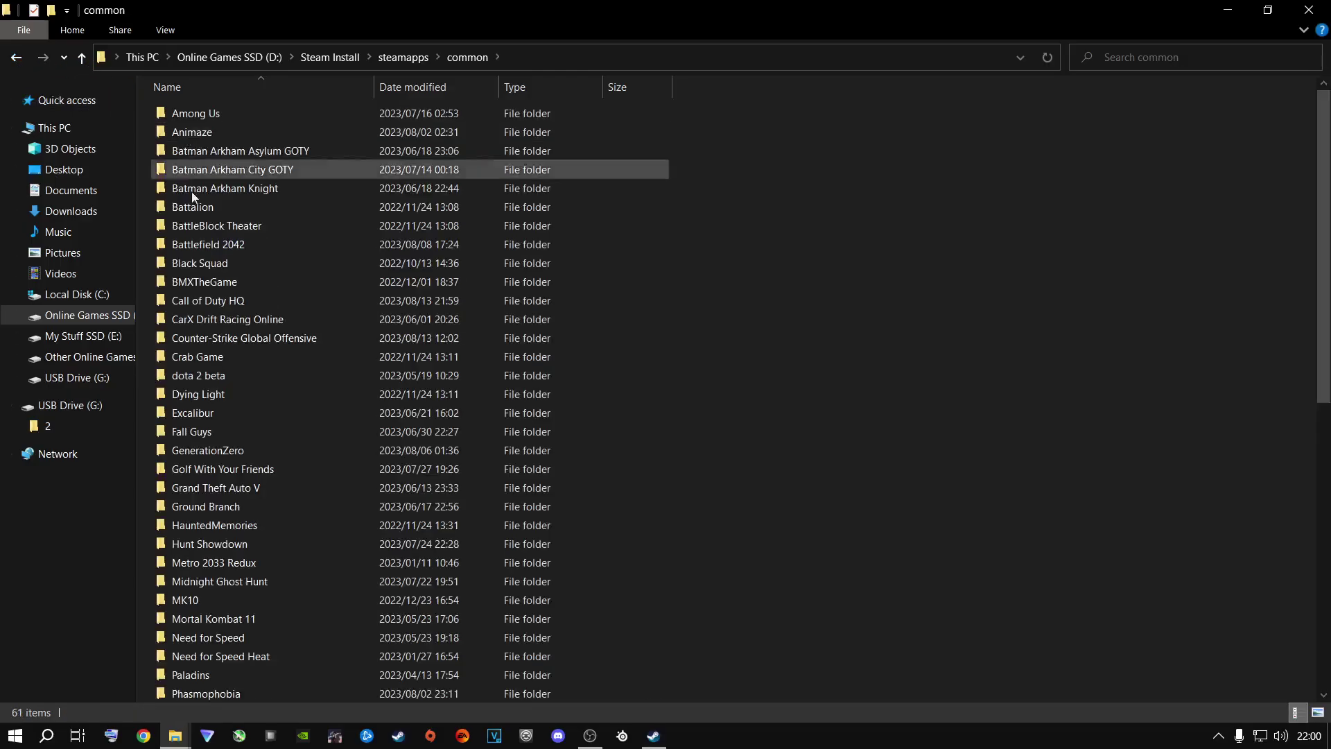
double_click(223, 302)
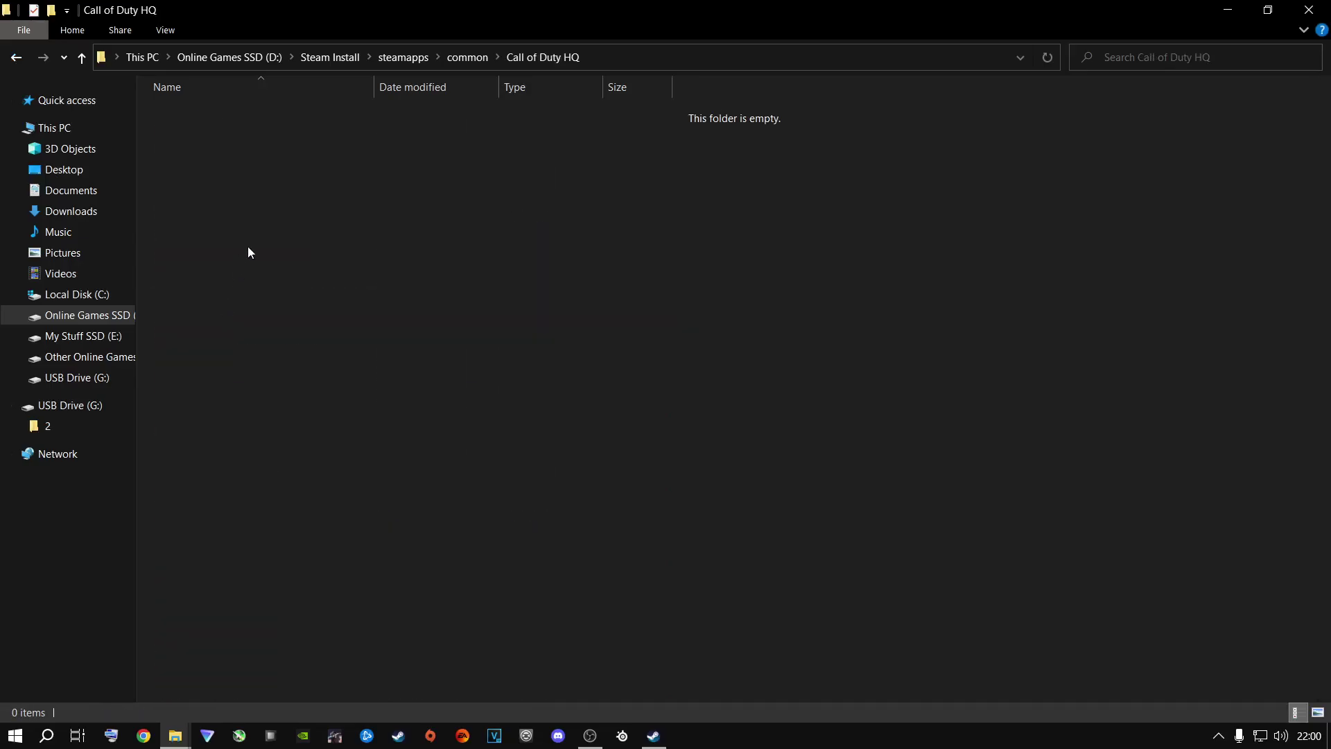
right_click(248, 252)
left_click(298, 365)
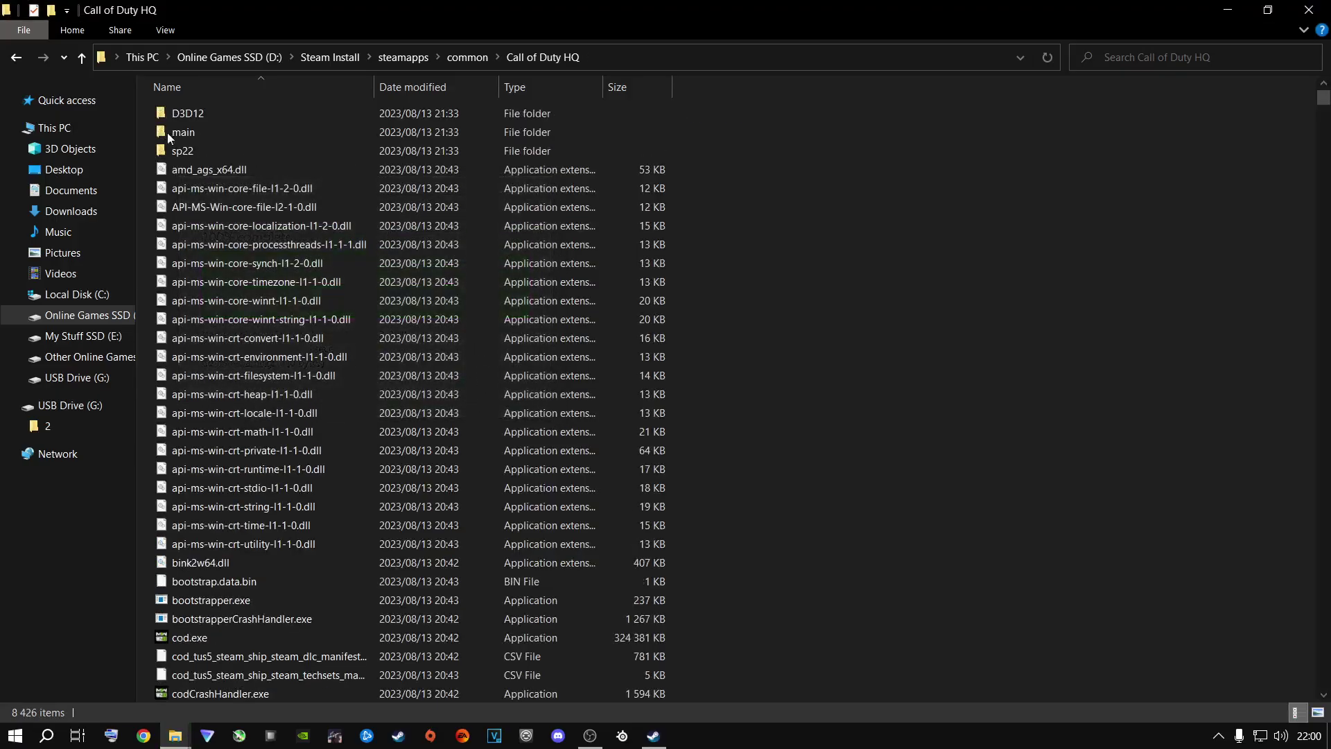
left_click(16, 59)
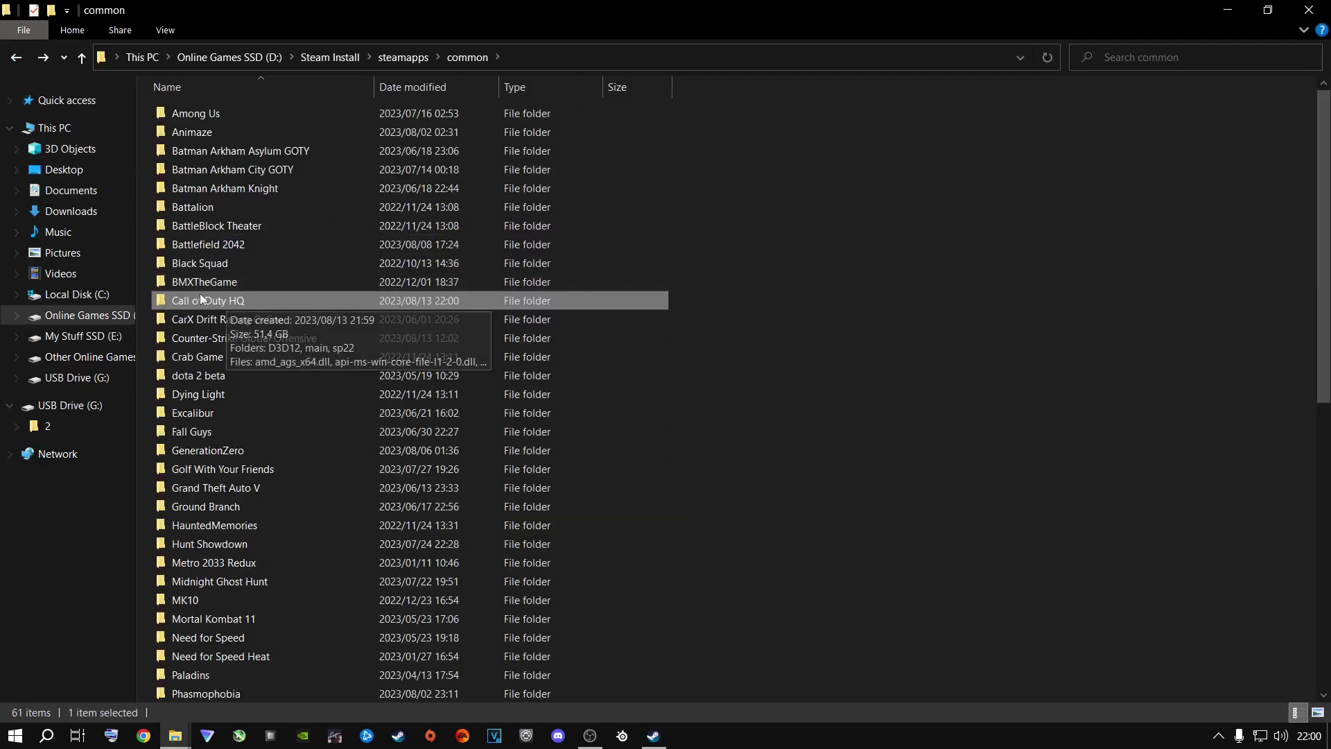
double_click(208, 303)
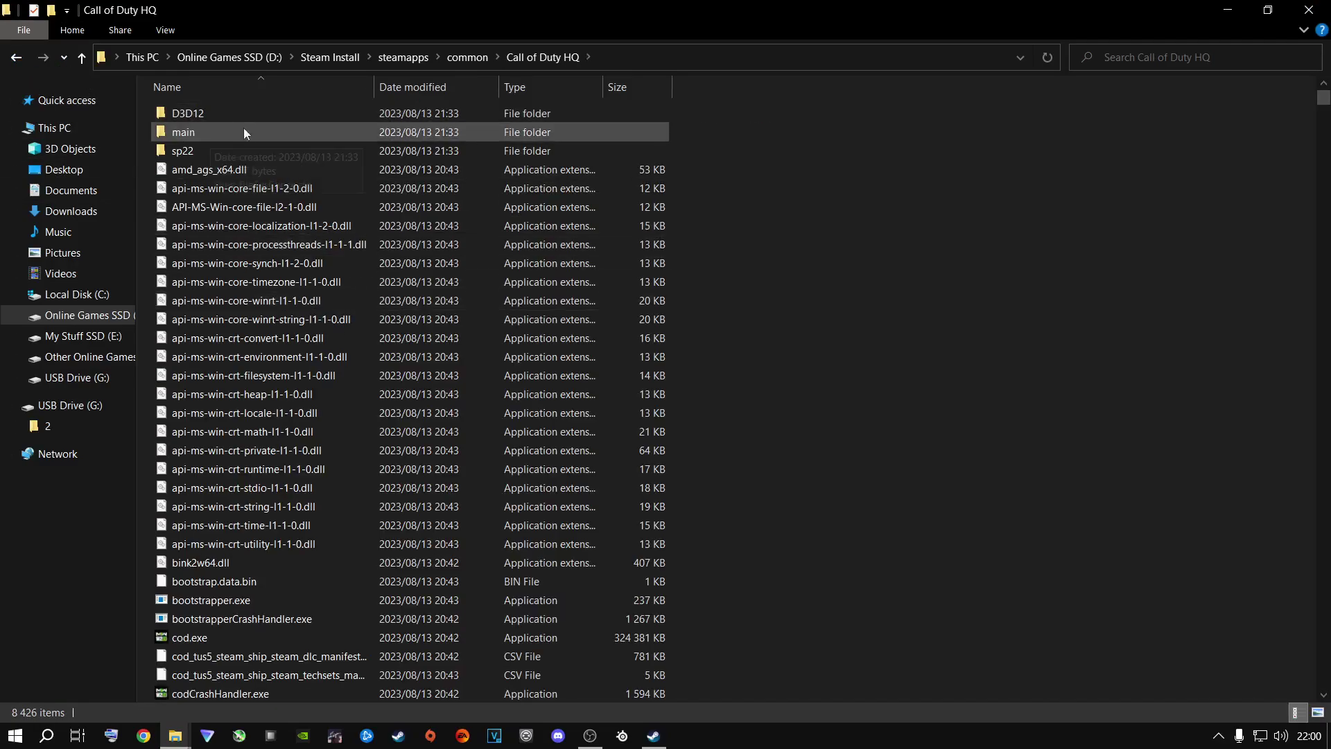
Go back to the steamapps folder and delete the emptied Call of Duty HQ folder there
left_click(16, 56)
left_click(16, 57)
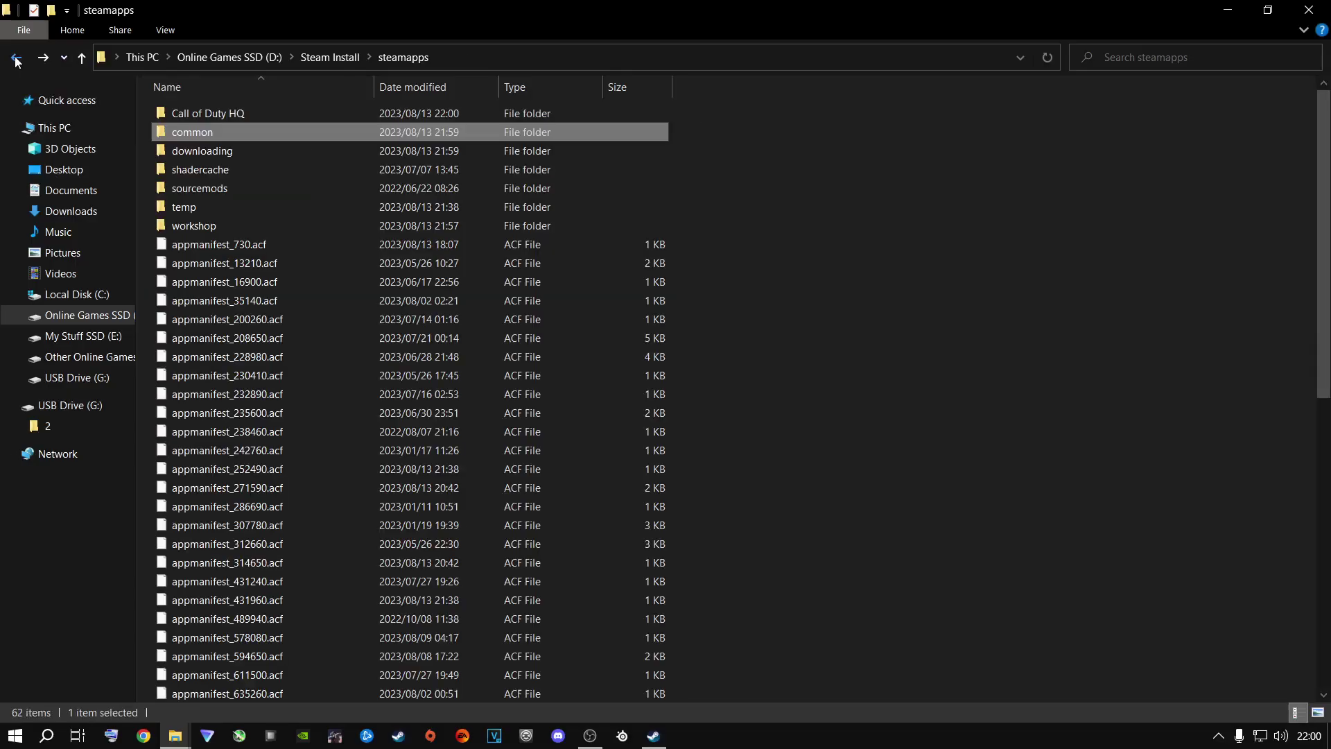
left_click(184, 116)
mouse_move(207, 115)
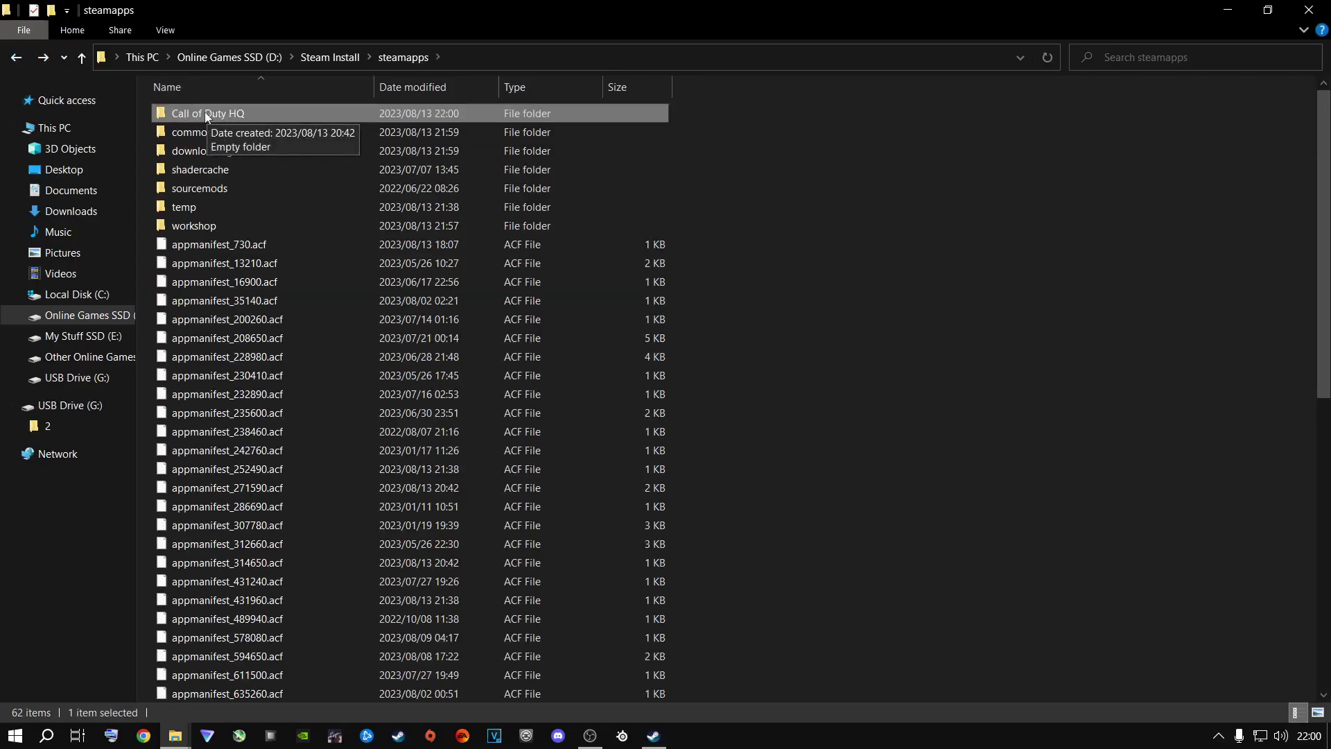
key("Delete")
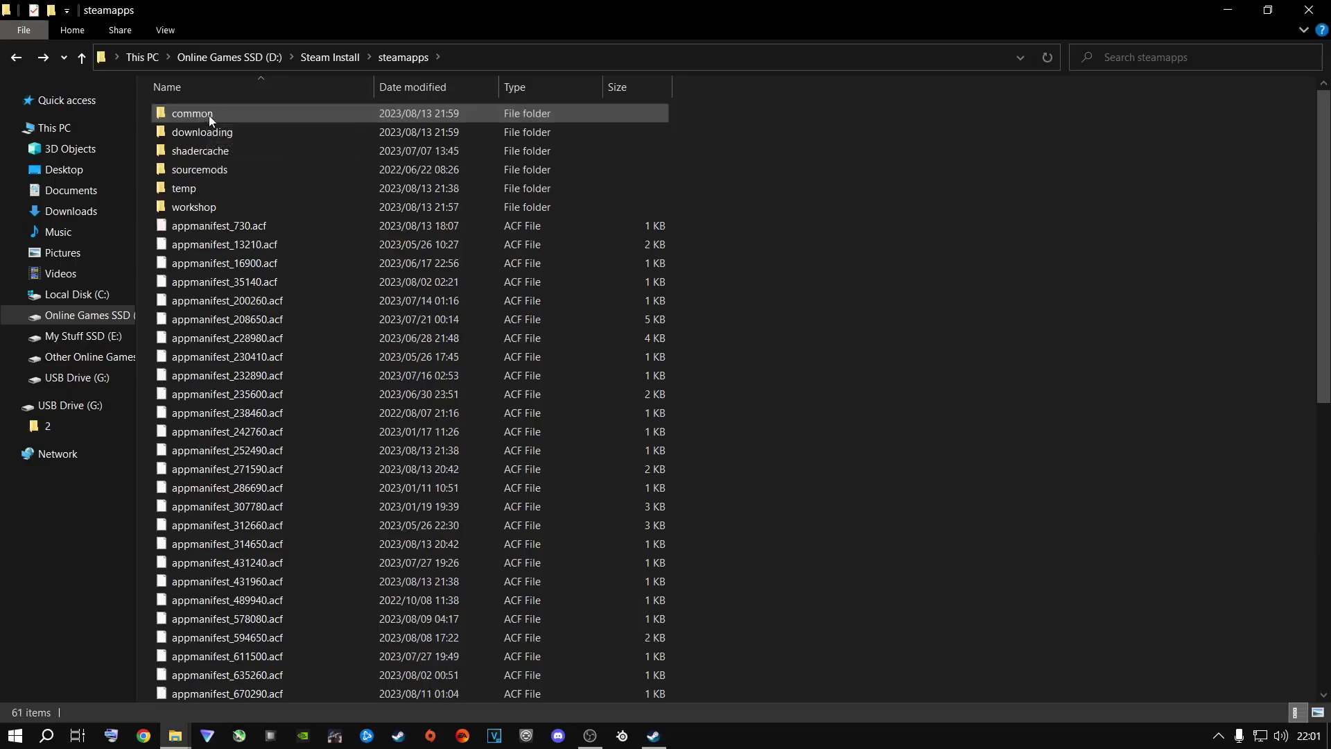
Check the moved game files in the Call of Duty HQ folder inside common, and close the folder window
double_click(210, 115)
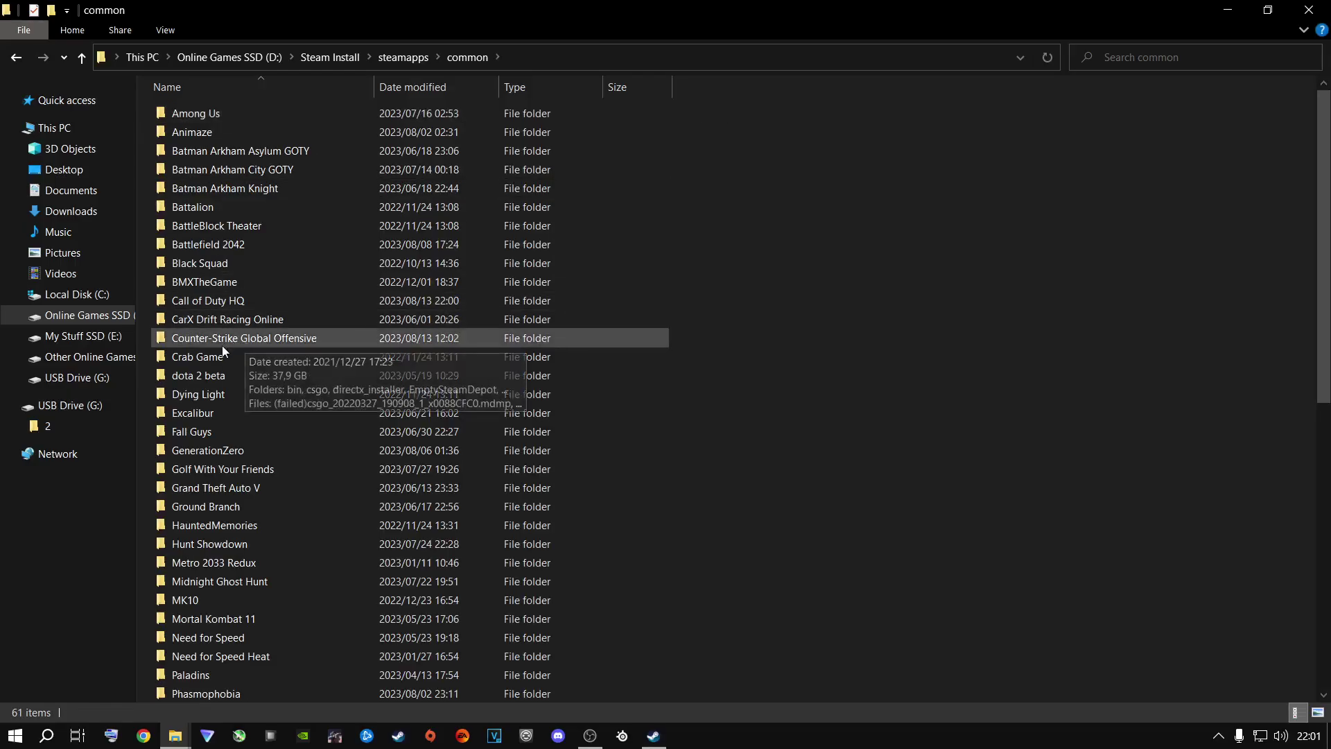
double_click(211, 300)
key("alt+Left")
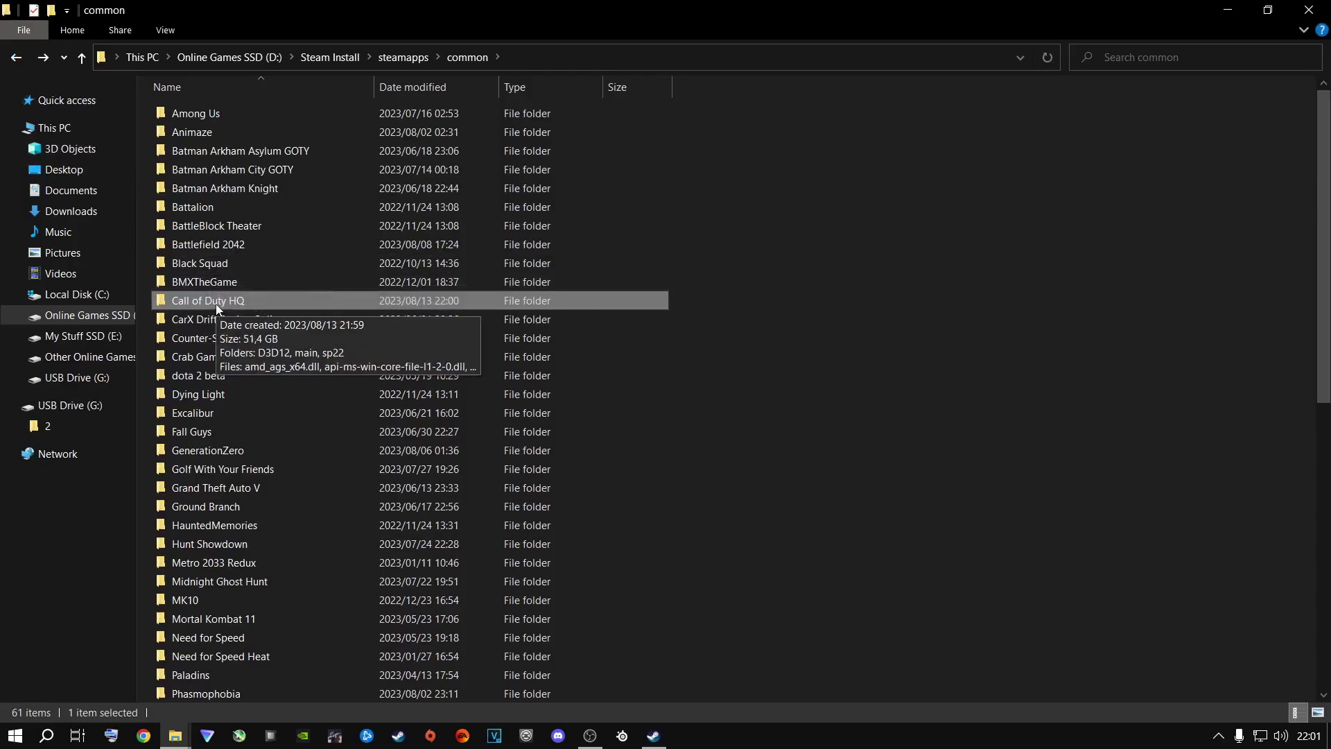
double_click(215, 303)
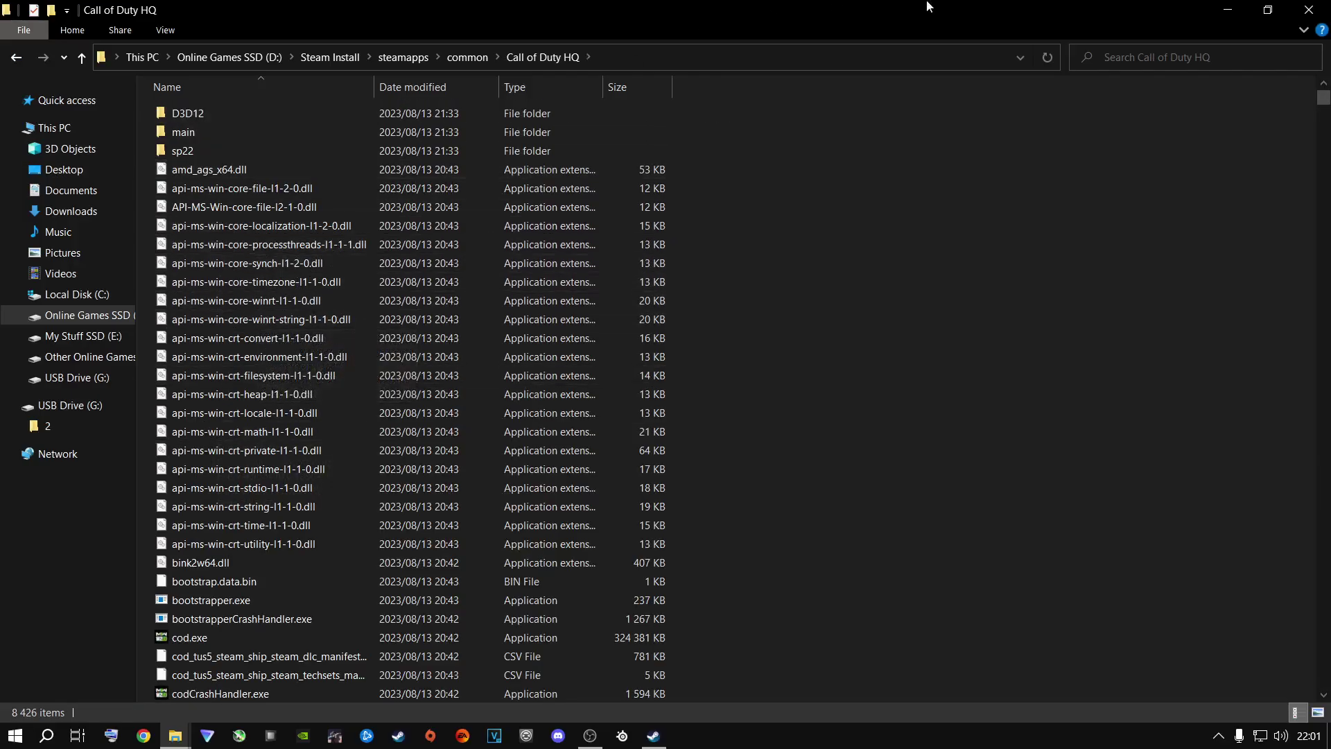
left_click(1308, 10)
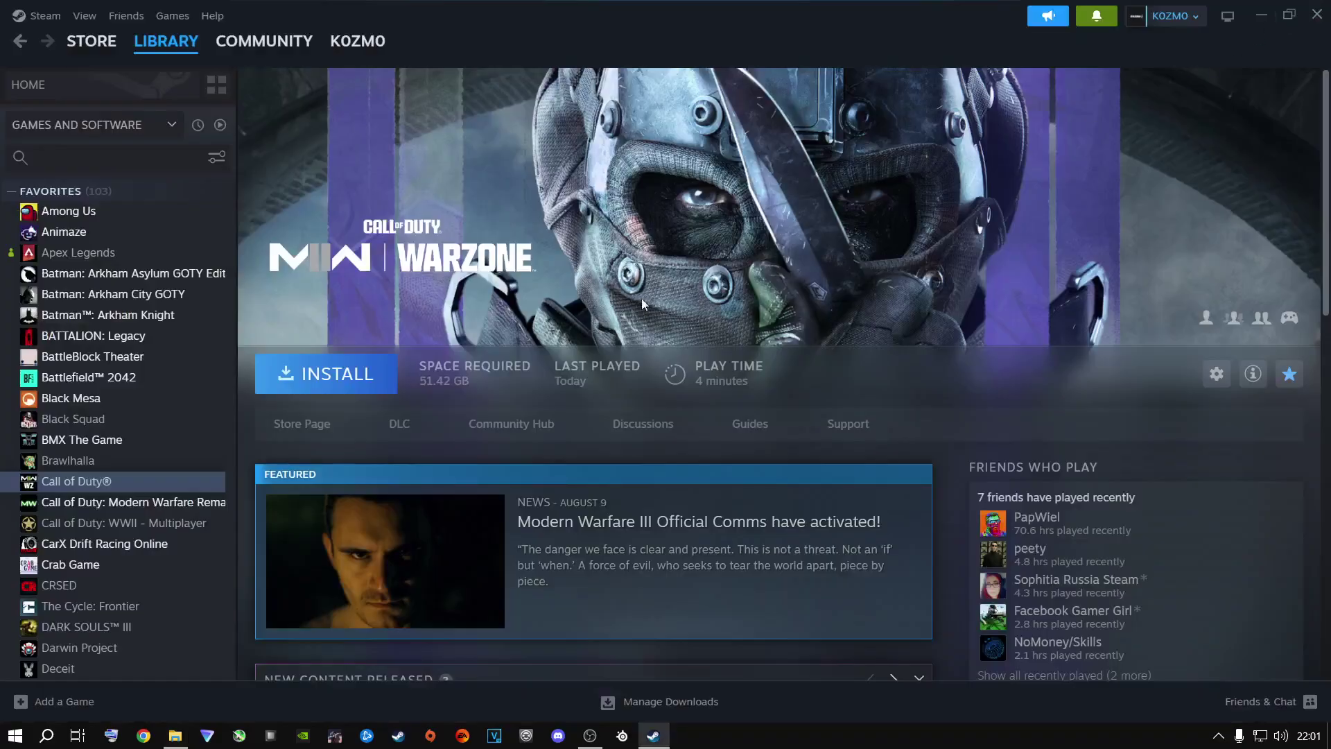
In Steam, install Call of Duty to Online Games SSD (D:) with a desktop shortcut, and open the downloads page to follow its validation
left_click(346, 379)
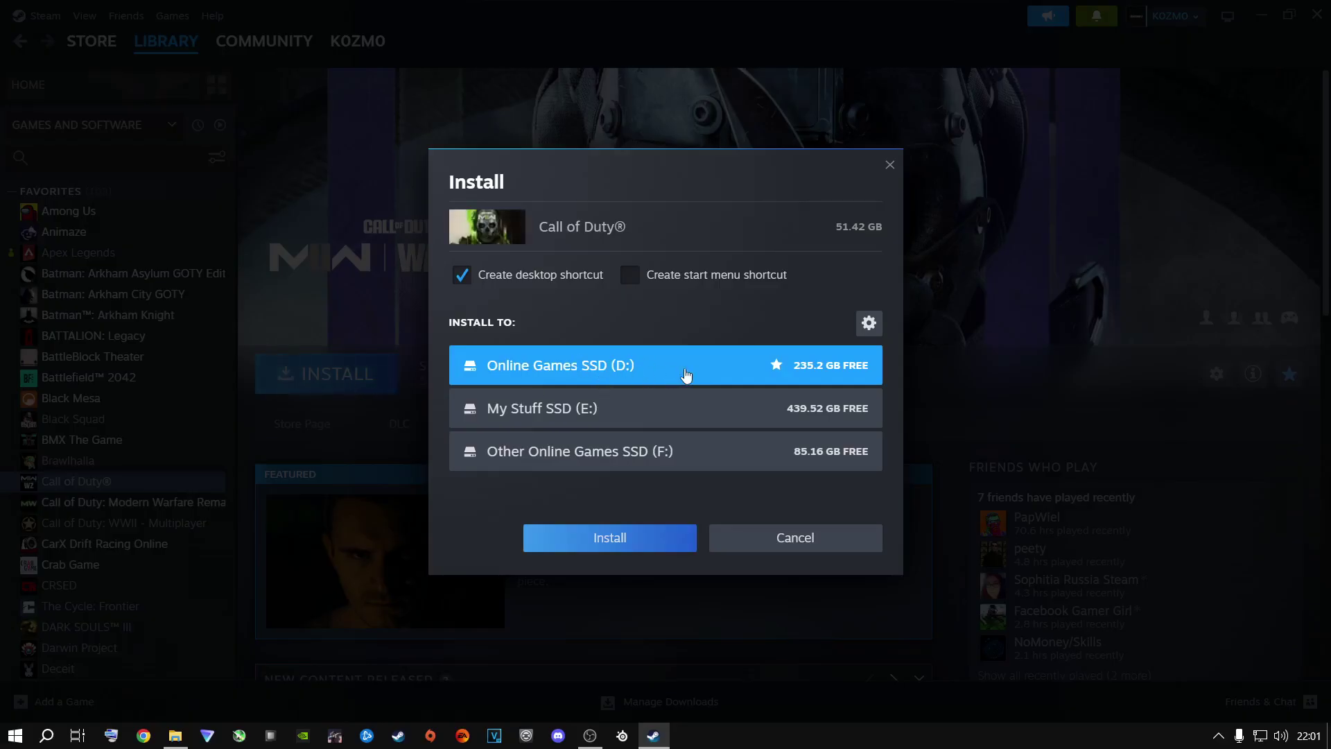
left_click(619, 540)
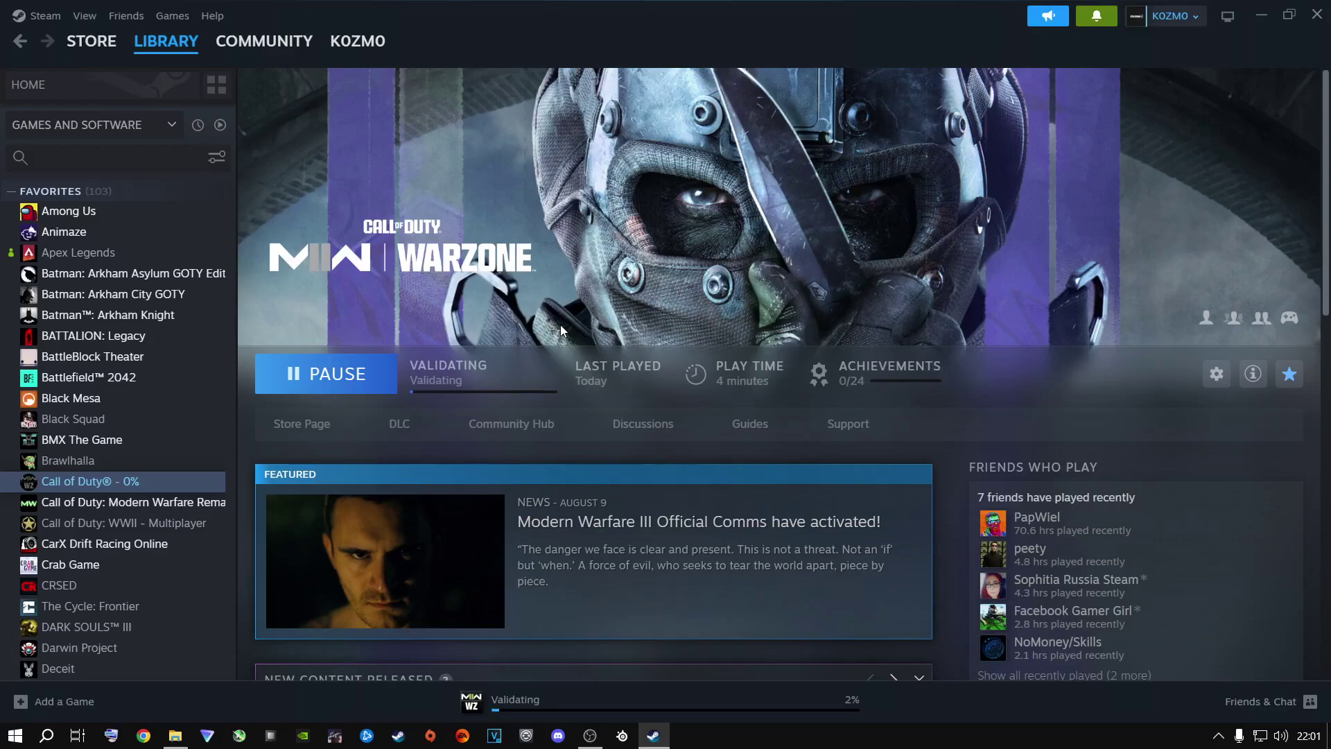
mouse_move(172, 57)
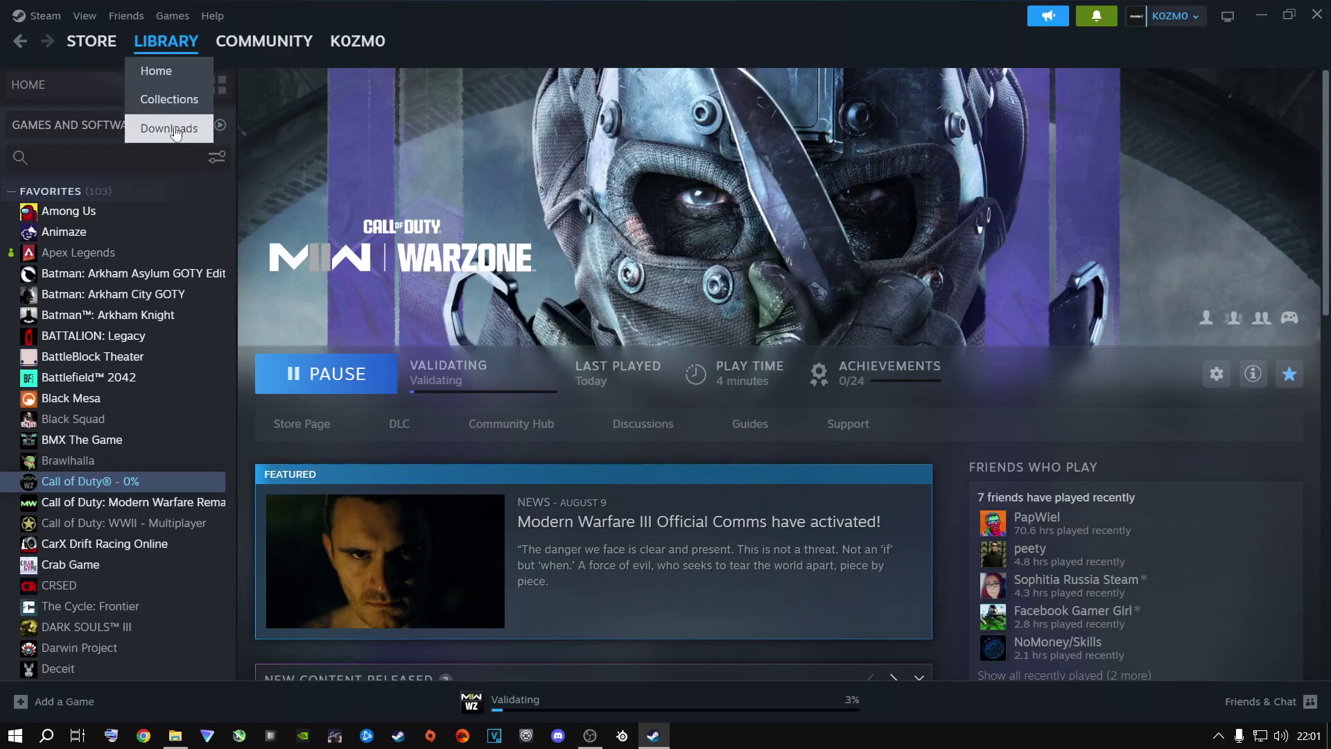
left_click(173, 129)
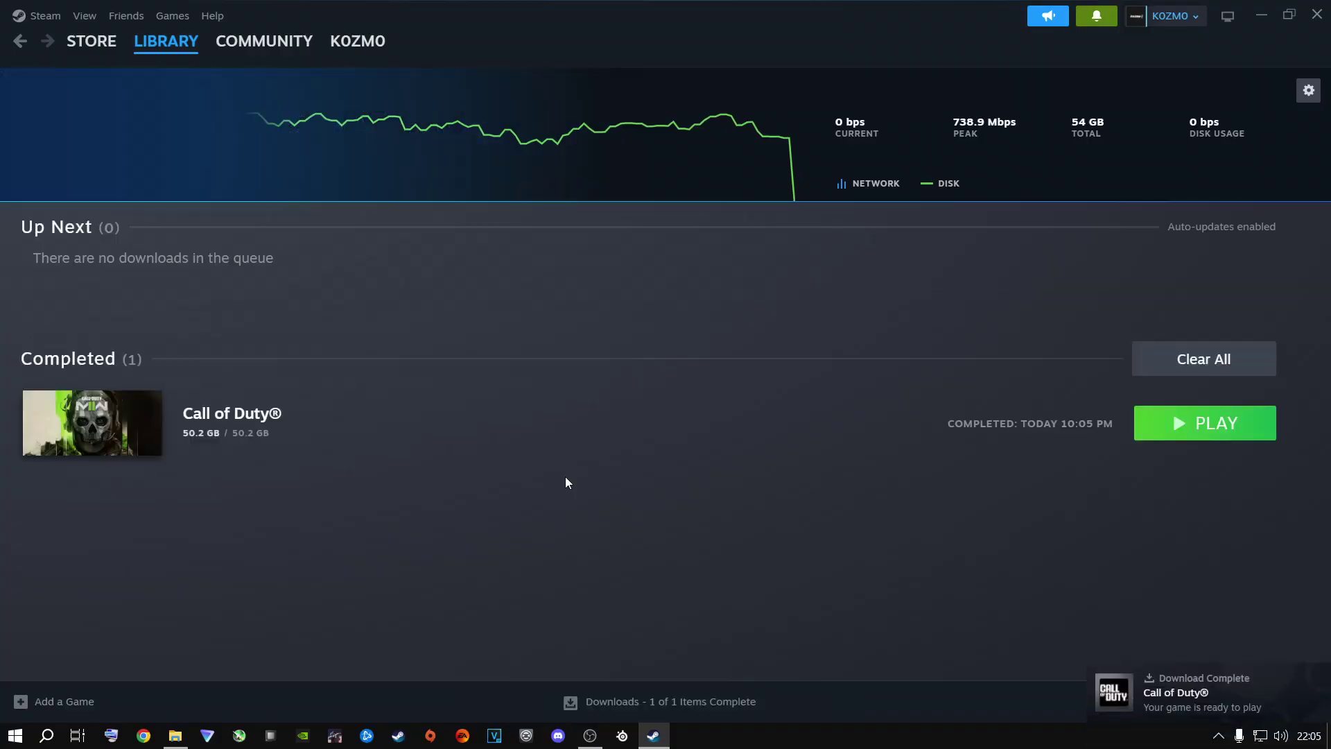
Clear the completed downloads and open the Call of Duty page in the library
left_click(1169, 350)
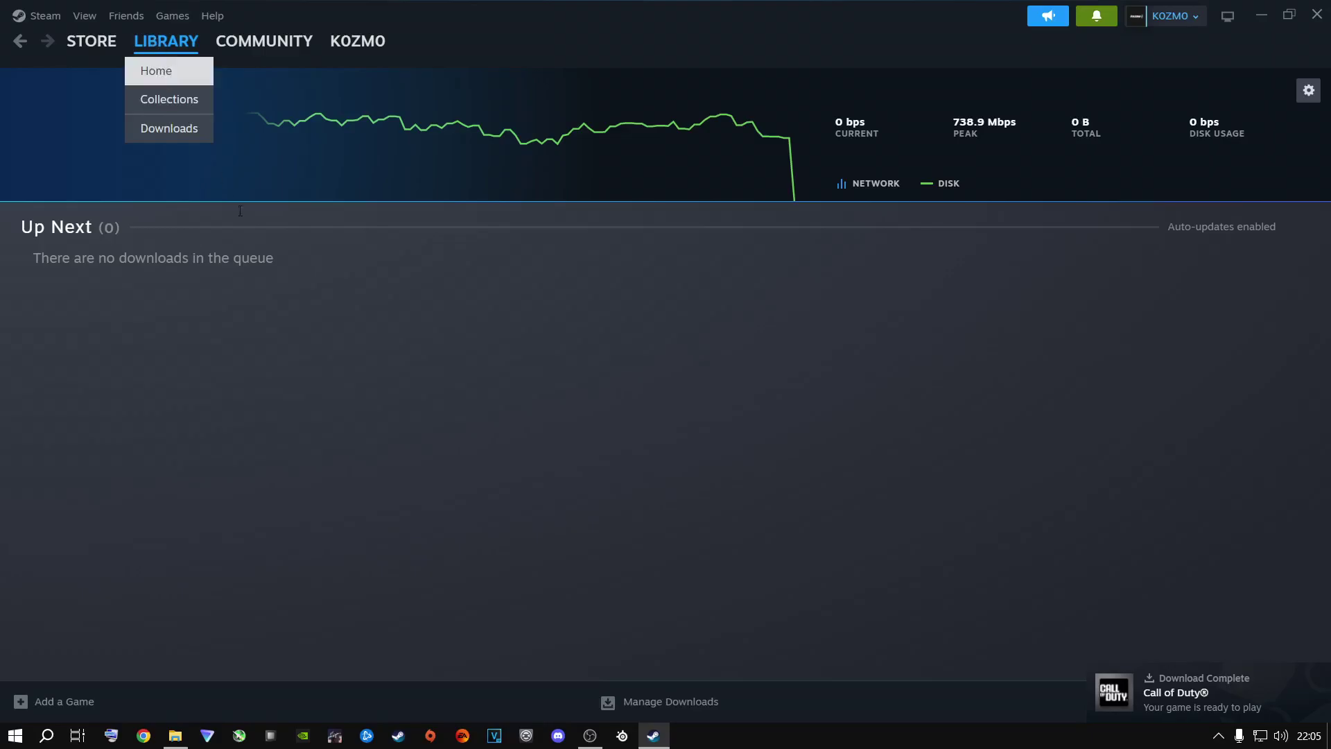
left_click(160, 65)
left_click(104, 483)
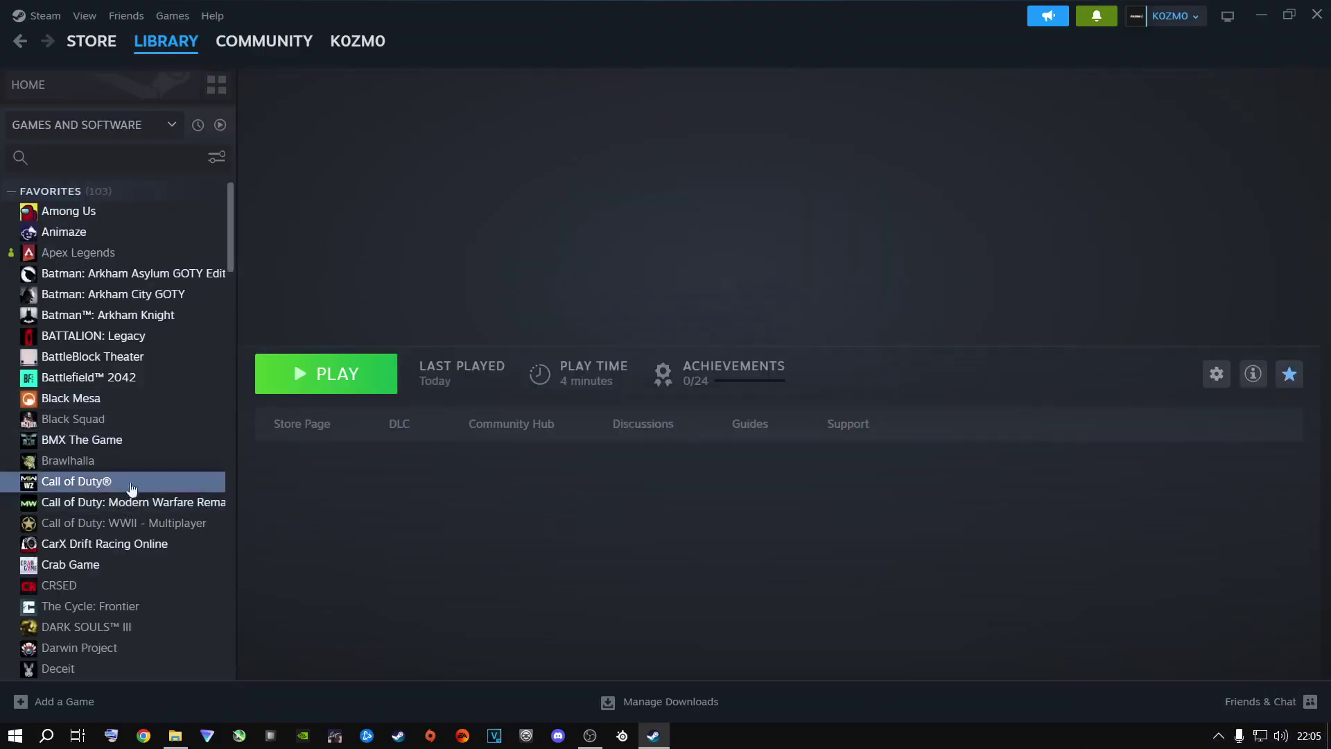